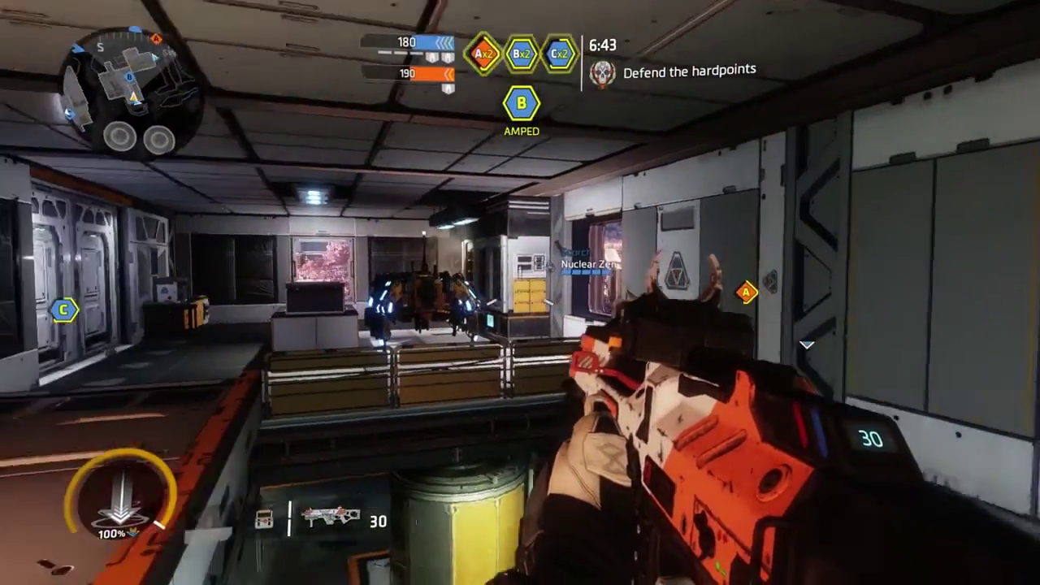
# Aim down sights and fire repeatedly until the enemy pilot is killed
pyautogui.rightClick(520, 292)
pyautogui.click(520, 293)
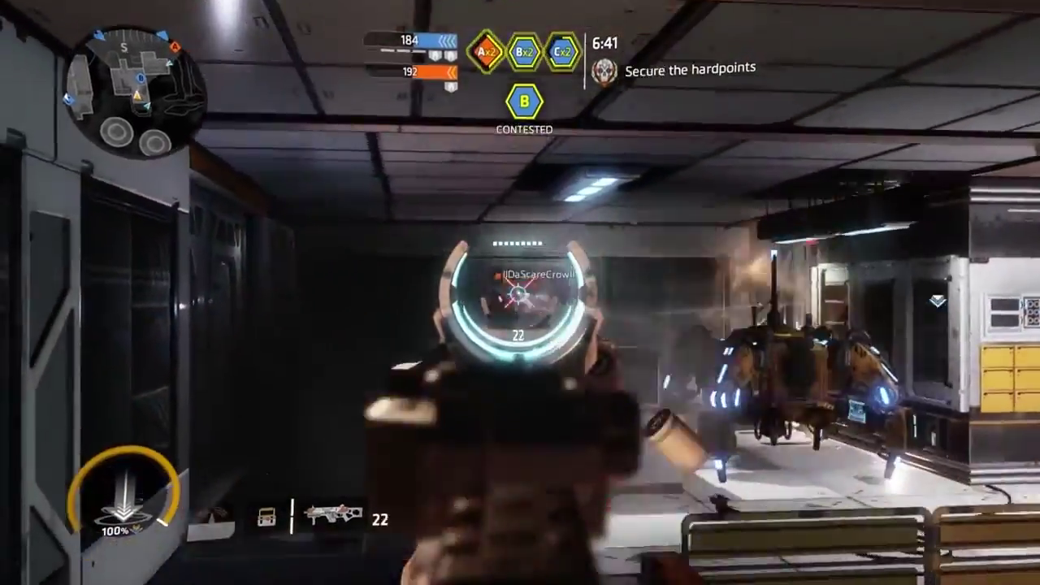
pyautogui.click(520, 293)
pyautogui.click(520, 293)
pyautogui.click(520, 293)
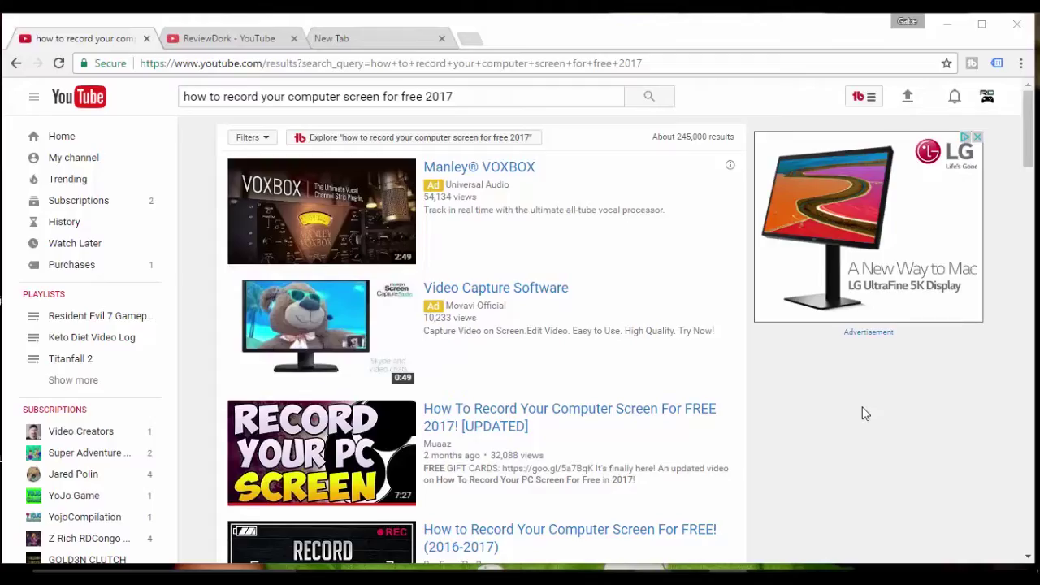
# In a new tab, search Google for OBS and open the Open Broadcaster Software home page
pyautogui.click(351, 41)
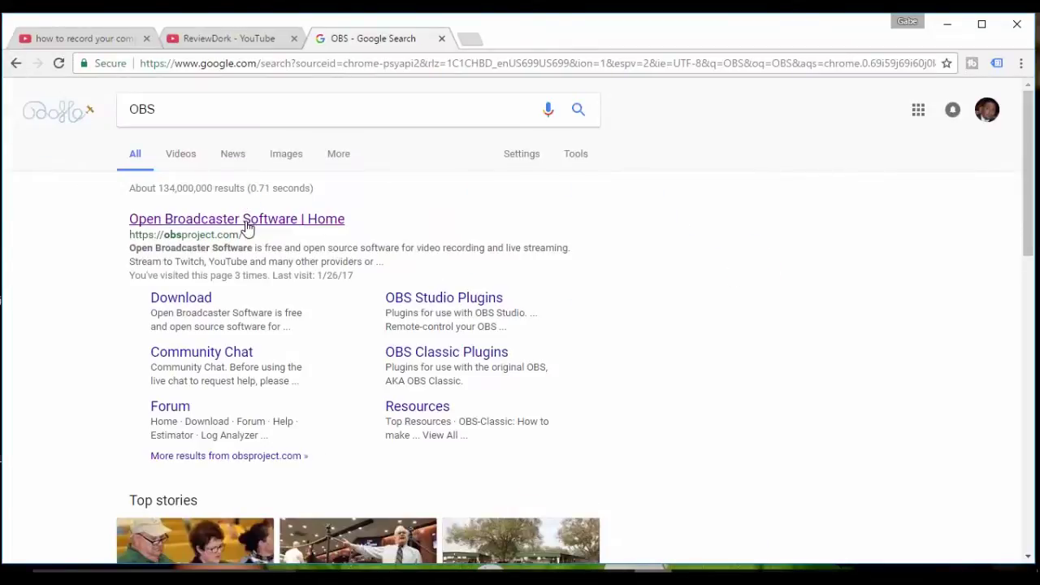
pyautogui.click(299, 228)
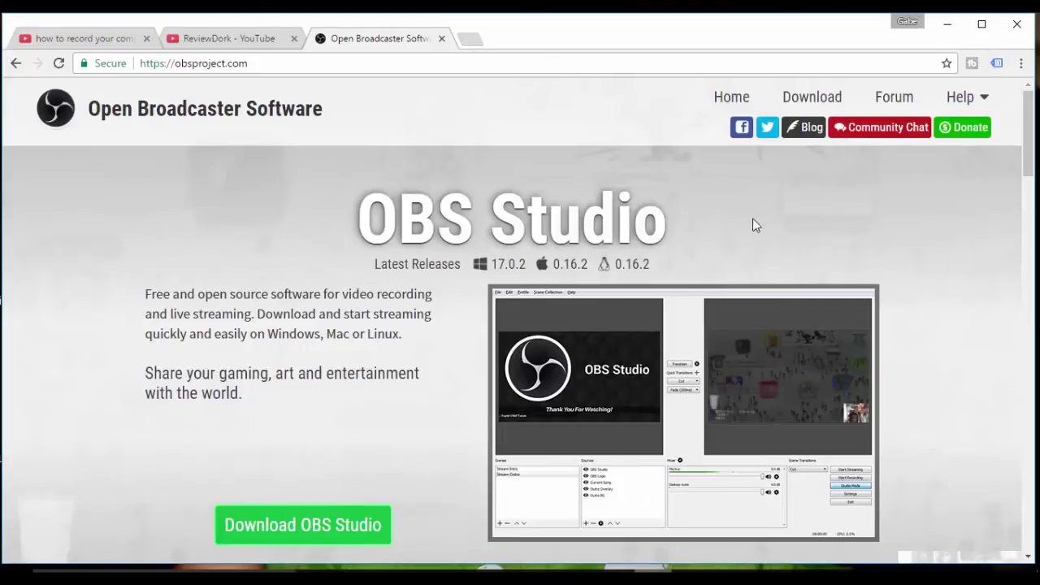
# Download the OBS Studio 17.0.2 Windows 7+ installer from obsproject.com
pyautogui.scroll(-3, 727, 219)
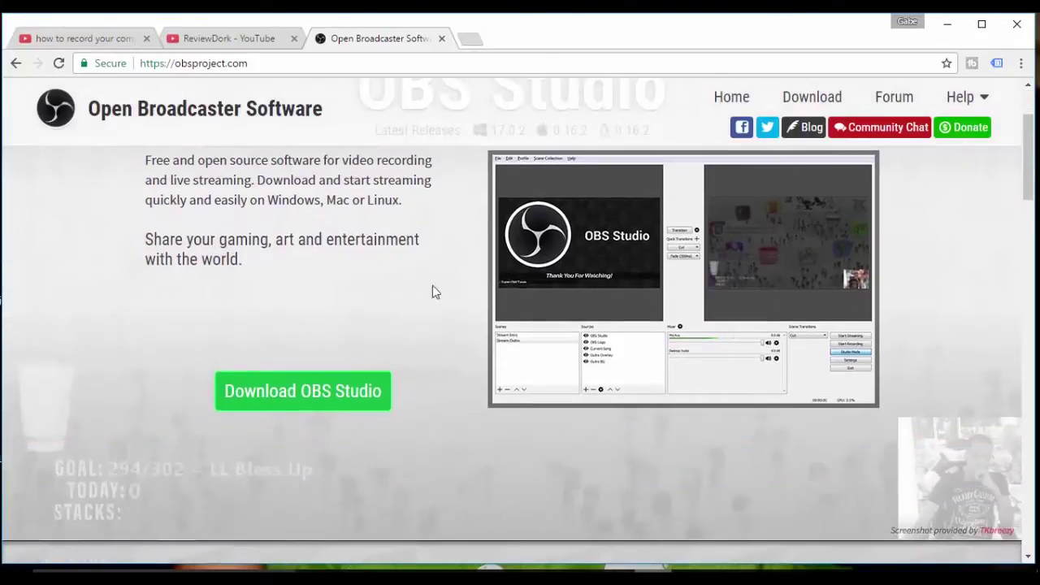
pyautogui.click(348, 392)
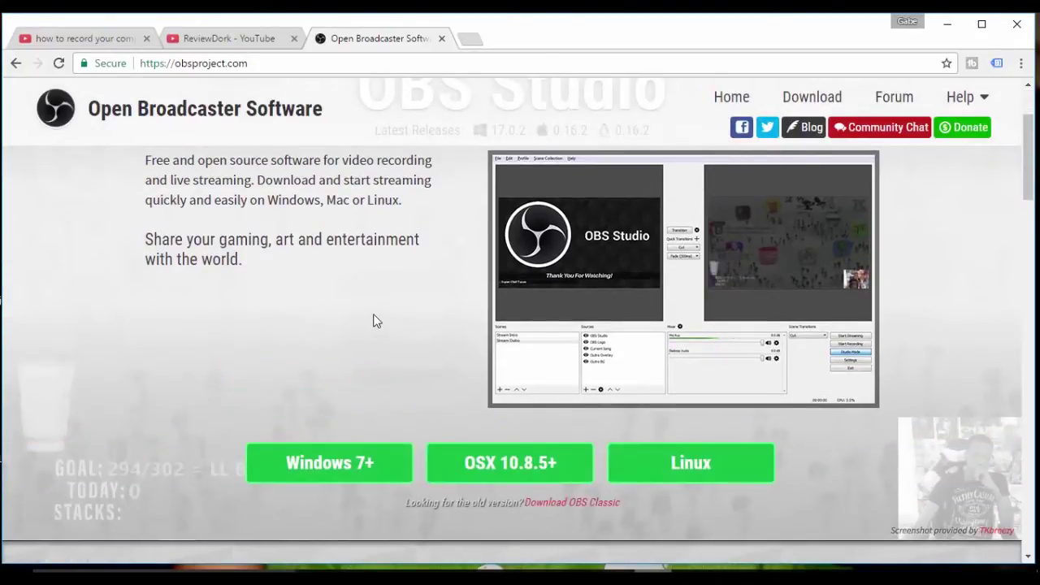
pyautogui.click(350, 469)
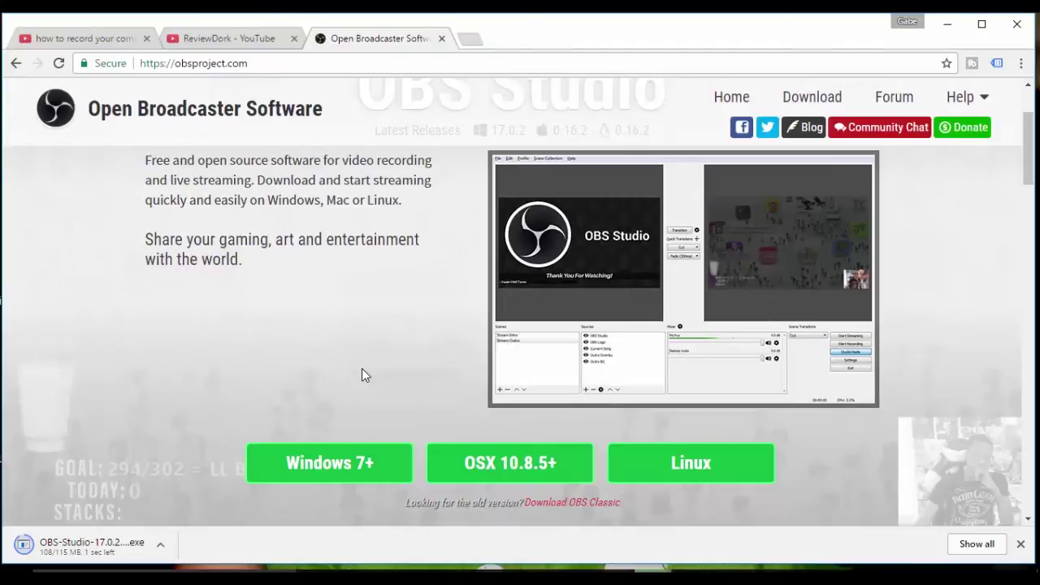
pyautogui.click(160, 544)
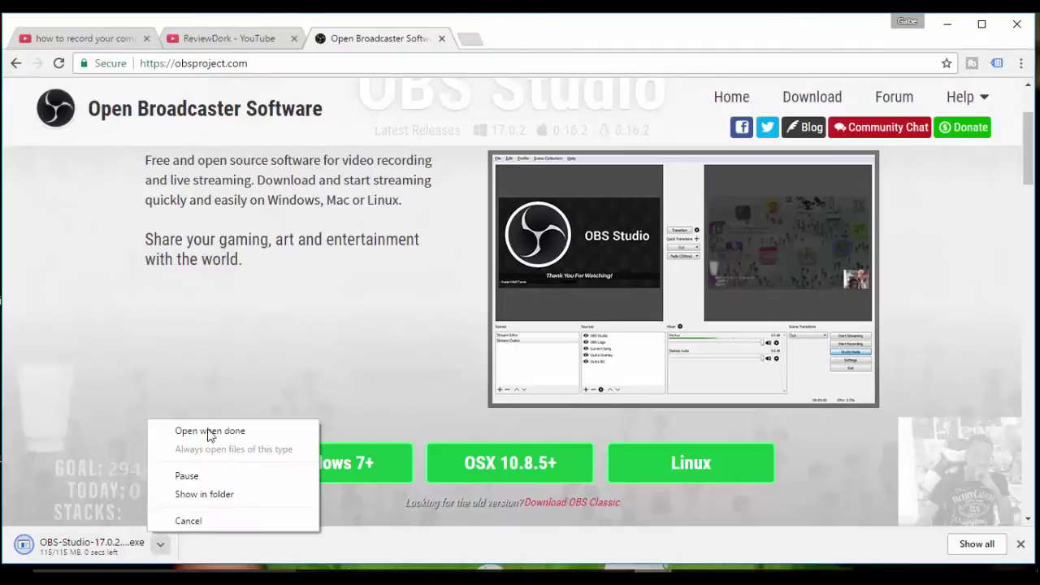
# Run the downloaded OBS Studio installer from Chrome's download bar
pyautogui.click(240, 430)
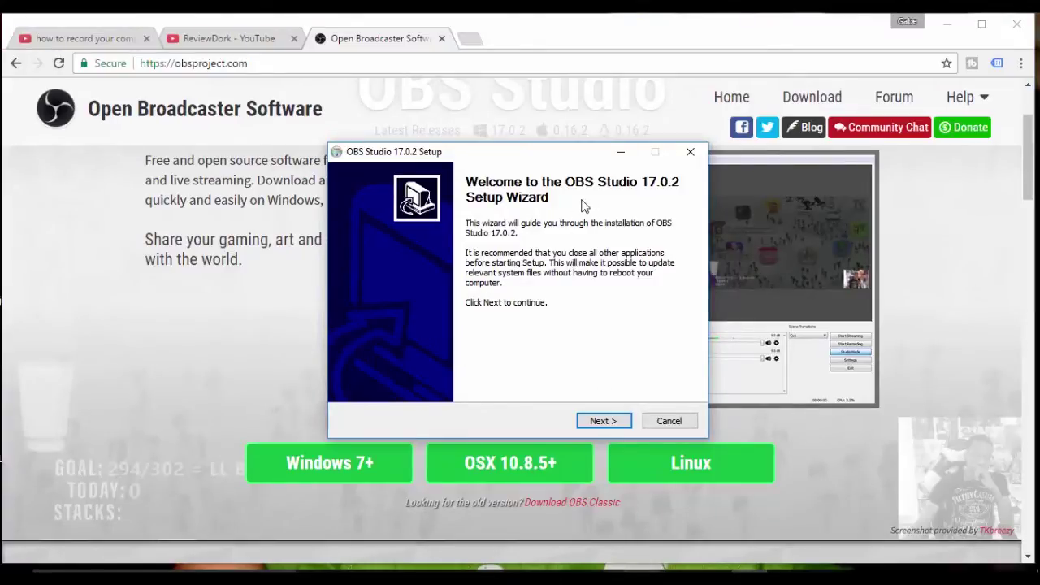
# Install OBS Studio 17.0.2 with the default location and components, then finish to launch it
pyautogui.click(615, 421)
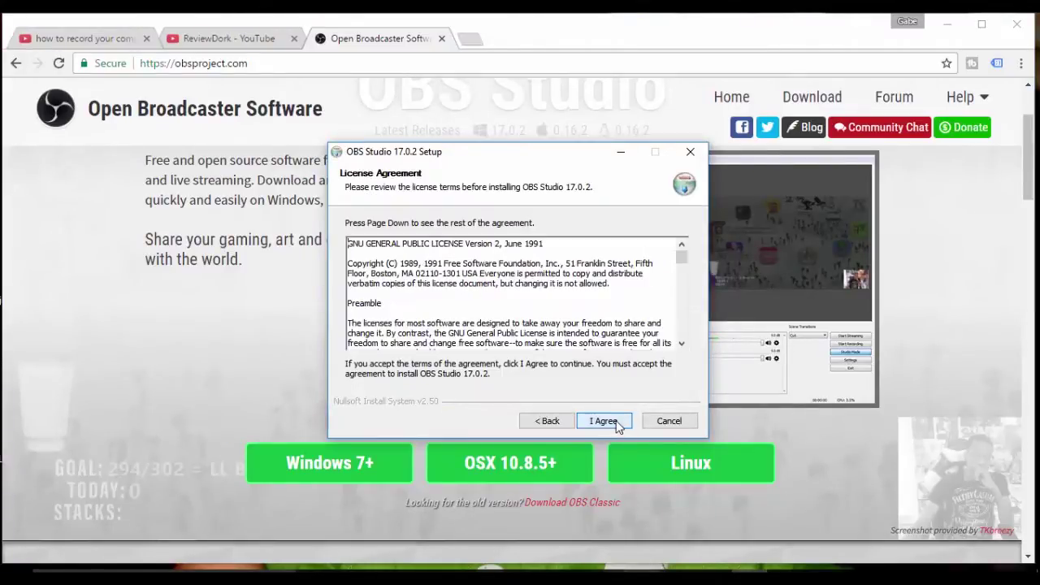
pyautogui.moveTo(681, 258)
pyautogui.mouseDown()
pyautogui.moveTo(685, 329)
pyautogui.moveTo(684, 253)
pyautogui.mouseUp()
pyautogui.click(603, 424)
pyautogui.click(611, 420)
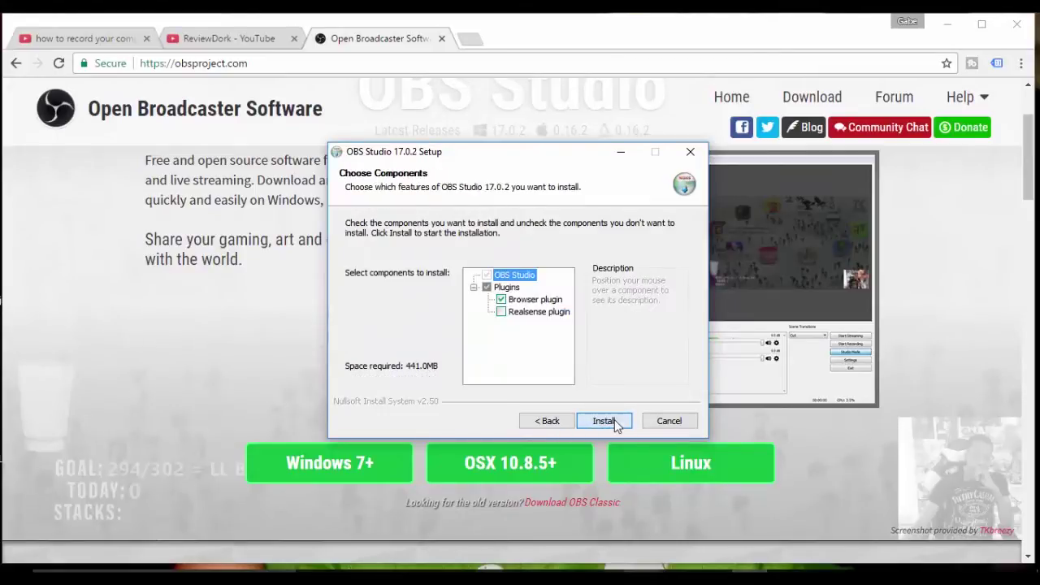
pyautogui.click(615, 422)
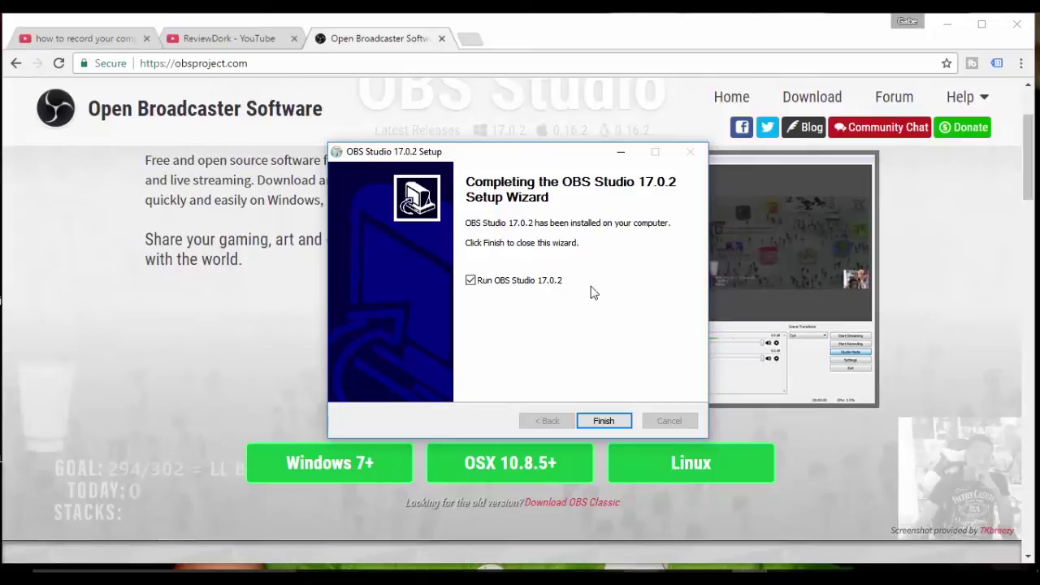
pyautogui.click(605, 422)
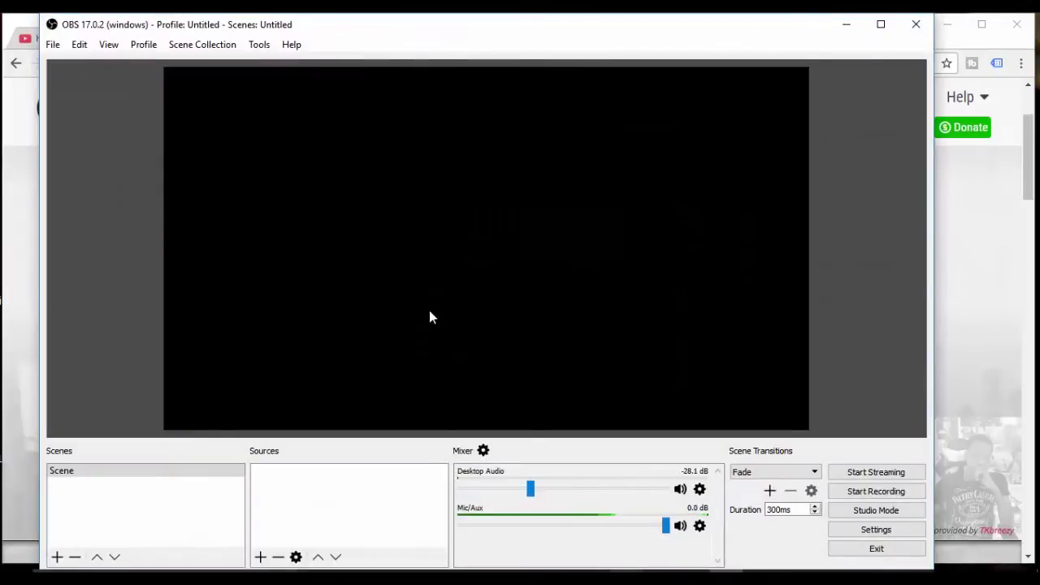
# Start a new Display Capture source in the default Scene from the Sources + menu
pyautogui.click(84, 473)
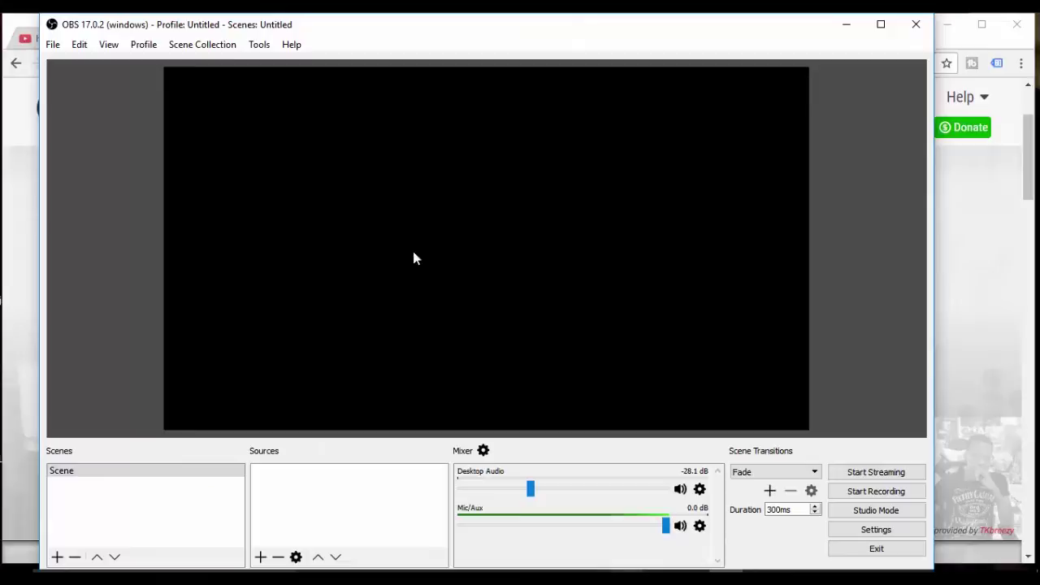
pyautogui.rightClick(329, 506)
pyautogui.moveTo(363, 518)
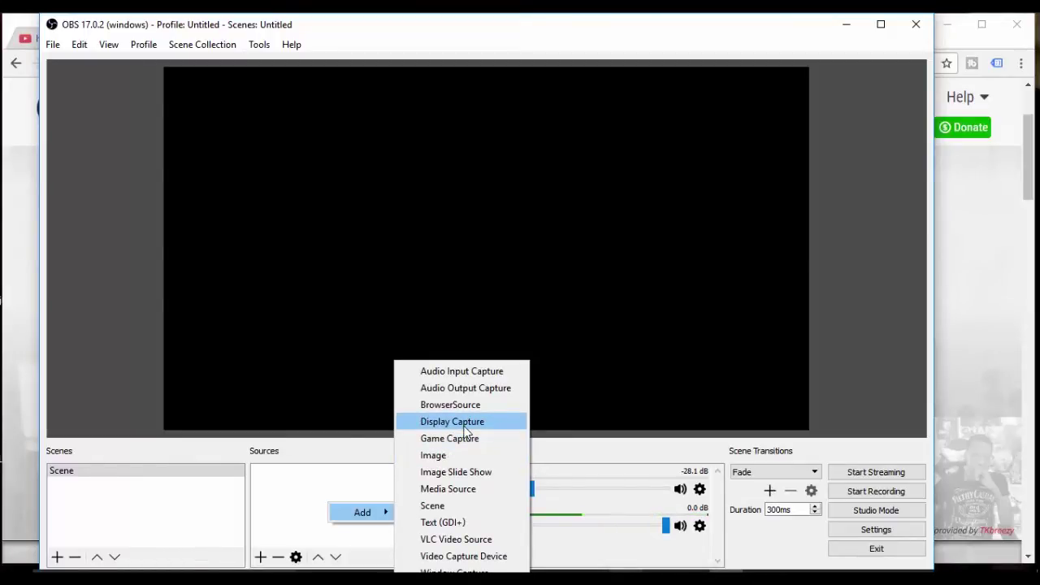
pyautogui.press('Escape')
pyautogui.press('Escape')
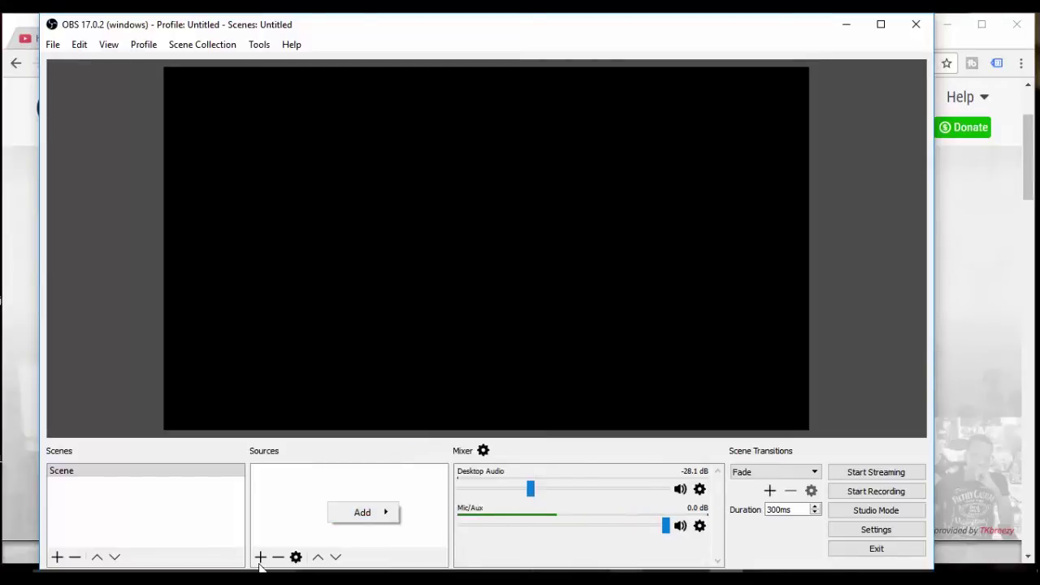
pyautogui.click(261, 557)
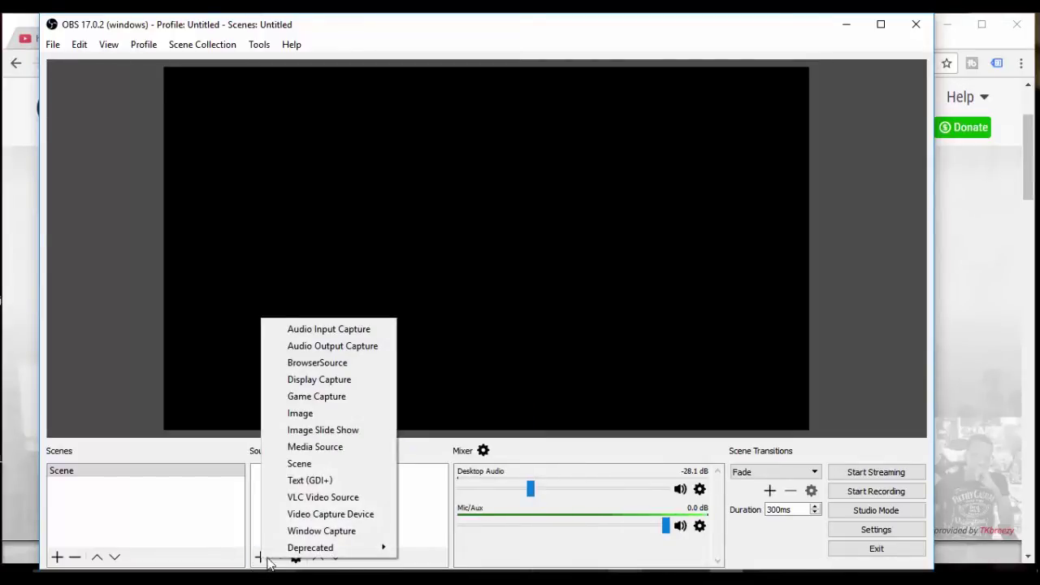
pyautogui.click(337, 385)
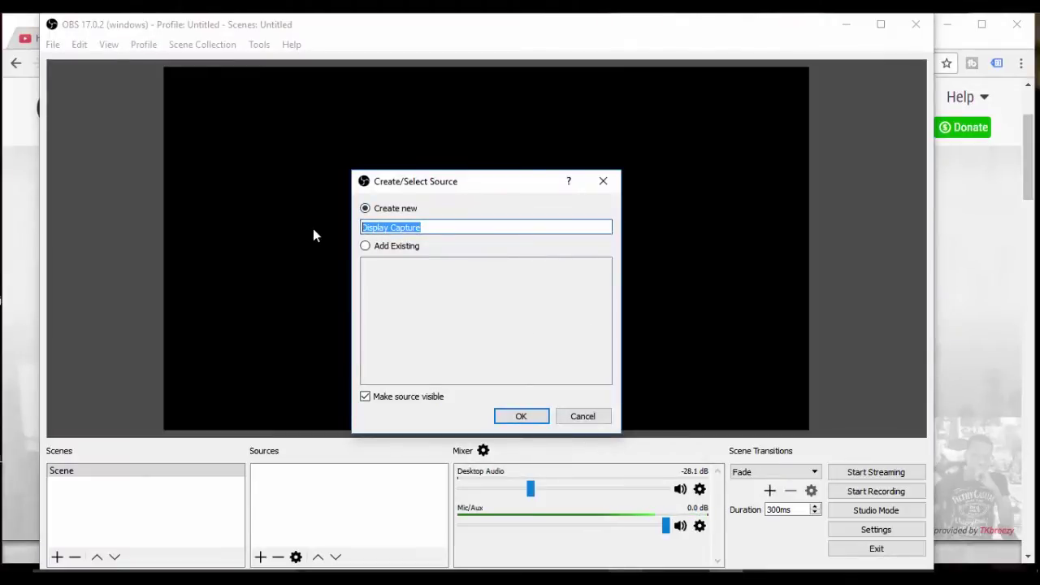
# Name the source 'How to record your computer screen for free 2017' and confirm
pyautogui.write('How to record your cpm')
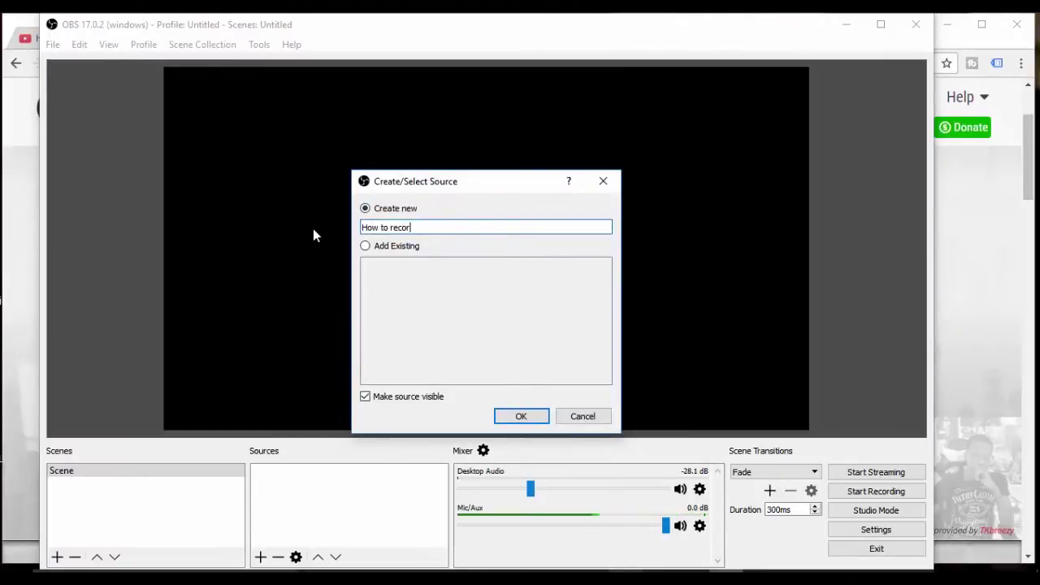
pyautogui.press('BackSpace')
pyautogui.press('BackSpace')
pyautogui.write('omputer scree')
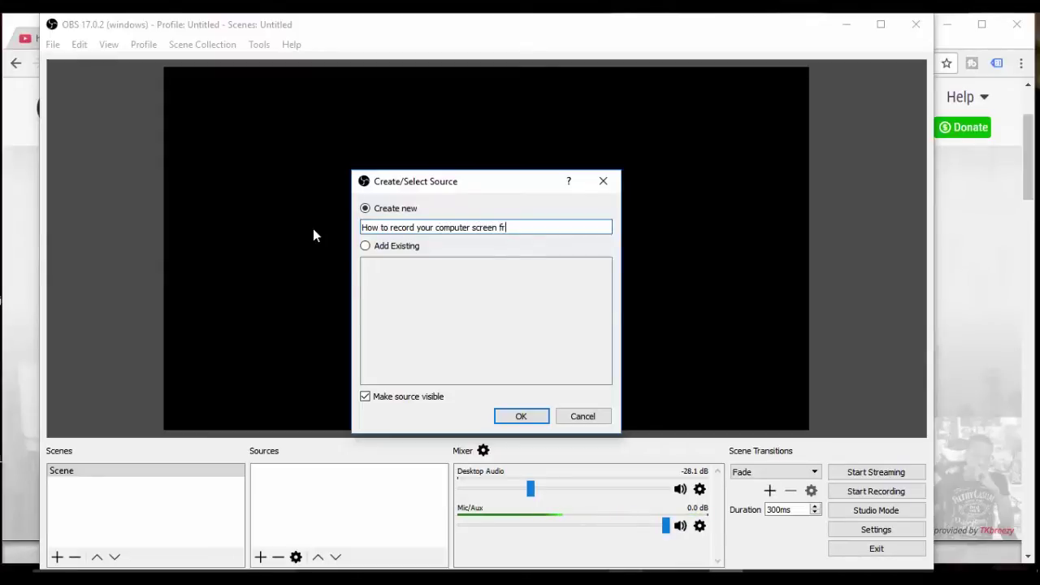
pyautogui.write('n for free ')
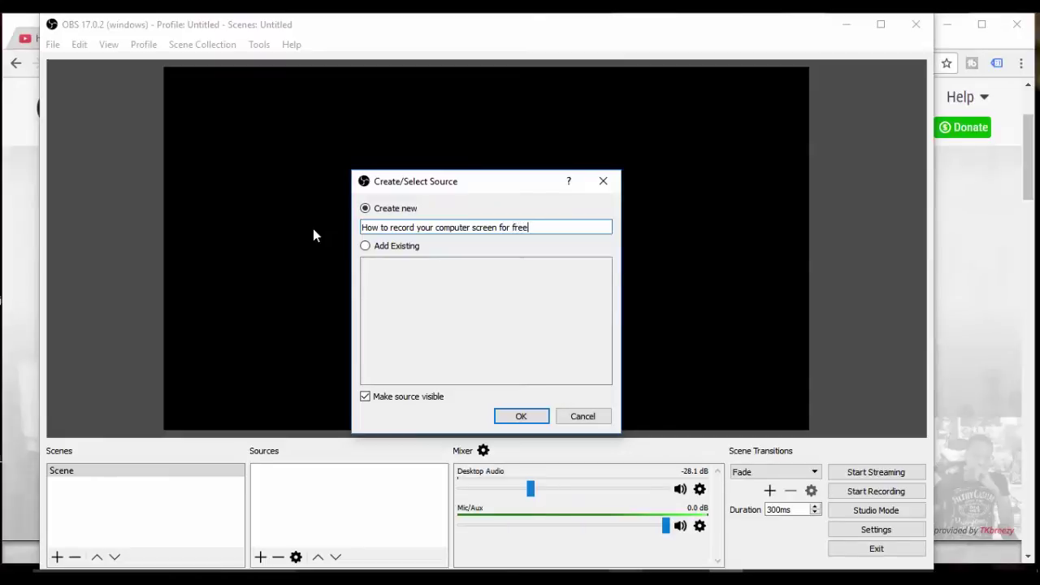
pyautogui.write('2017')
pyautogui.click(522, 416)
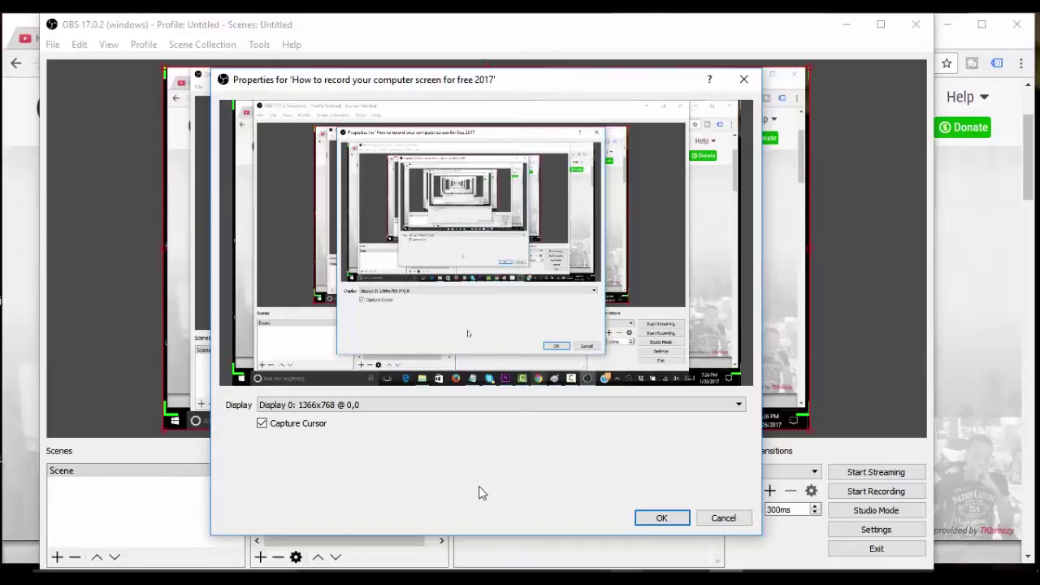
# Keep Display 0 (1366x768) with Capture Cursor checked and apply the properties
pyautogui.moveTo(540, 89); pyautogui.dragTo(508, 89)
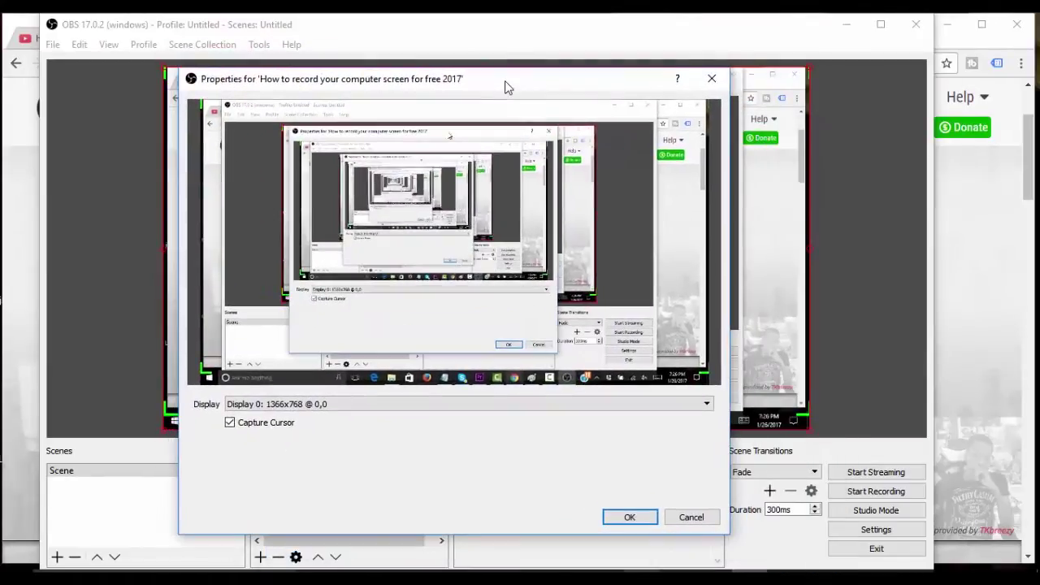
pyautogui.click(318, 406)
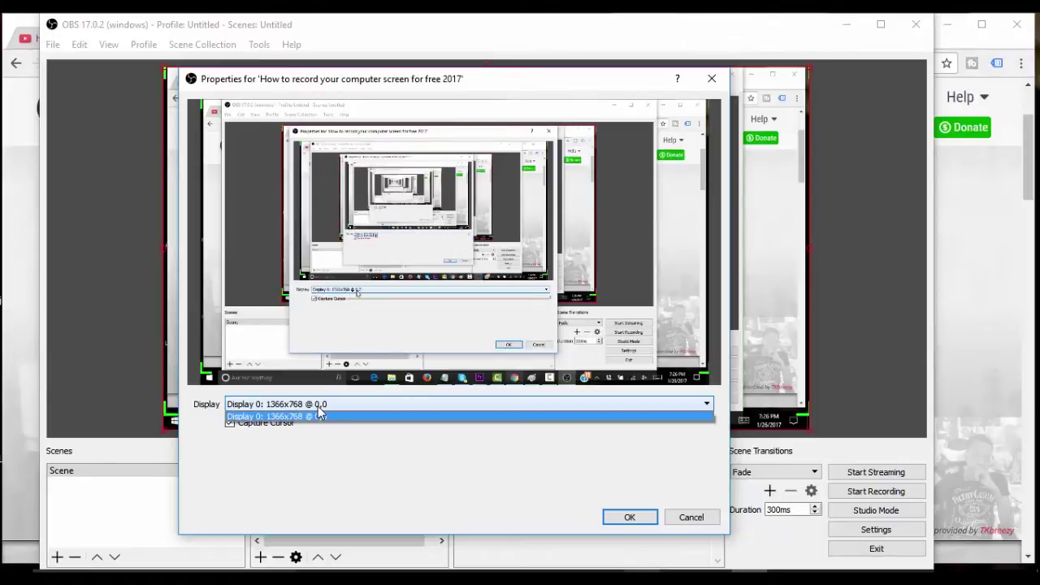
pyautogui.click(317, 409)
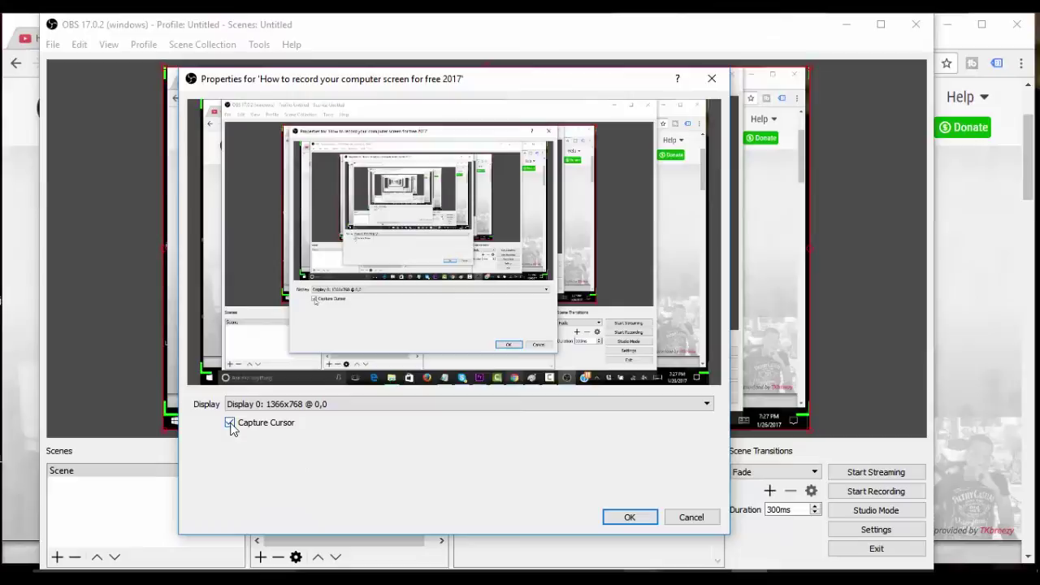
pyautogui.click(636, 520)
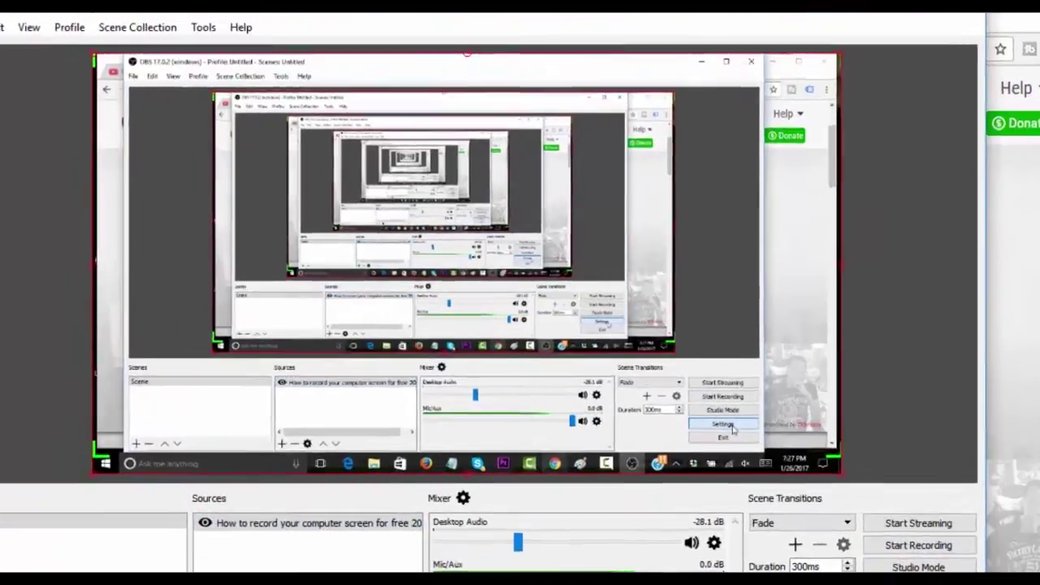
# In Output settings, set the recording path to a desktop folder with Indistinguishable Quality, mp4
pyautogui.click(732, 427)
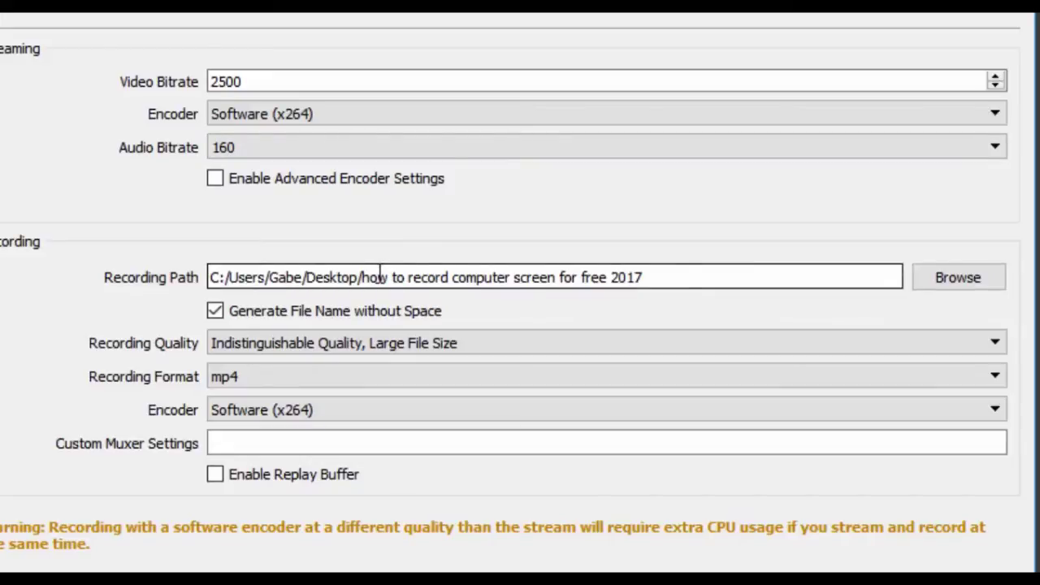
pyautogui.moveTo(370, 277); pyautogui.dragTo(659, 302)
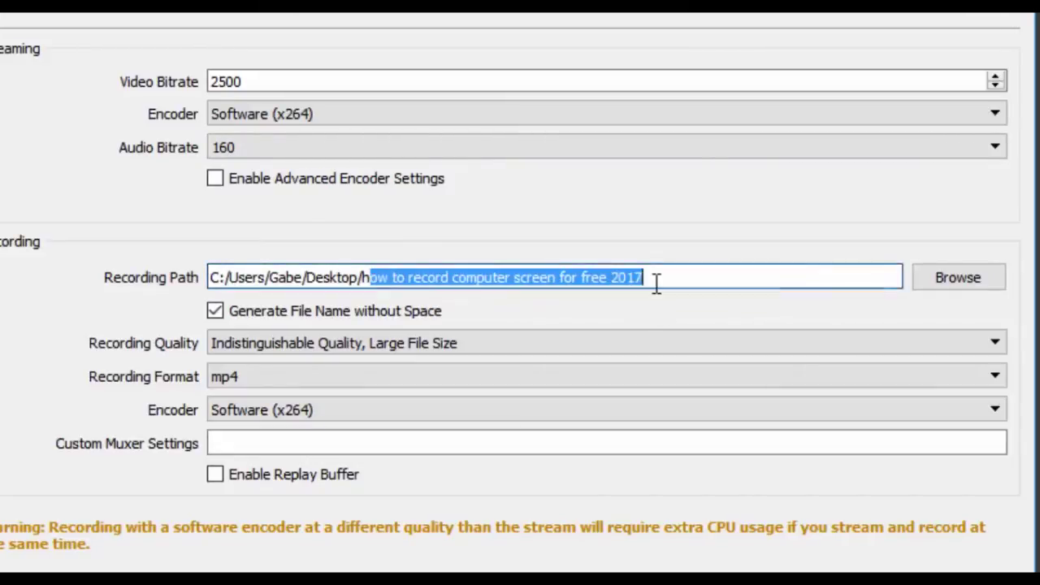
pyautogui.click(656, 281)
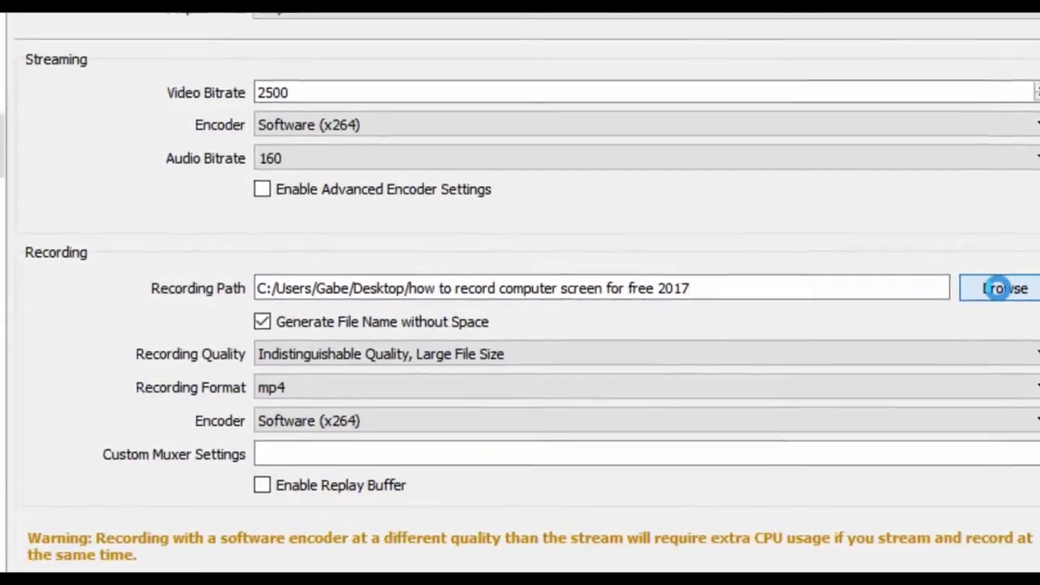
pyautogui.click(955, 277)
pyautogui.moveTo(163, 351); pyautogui.dragTo(162, 205)
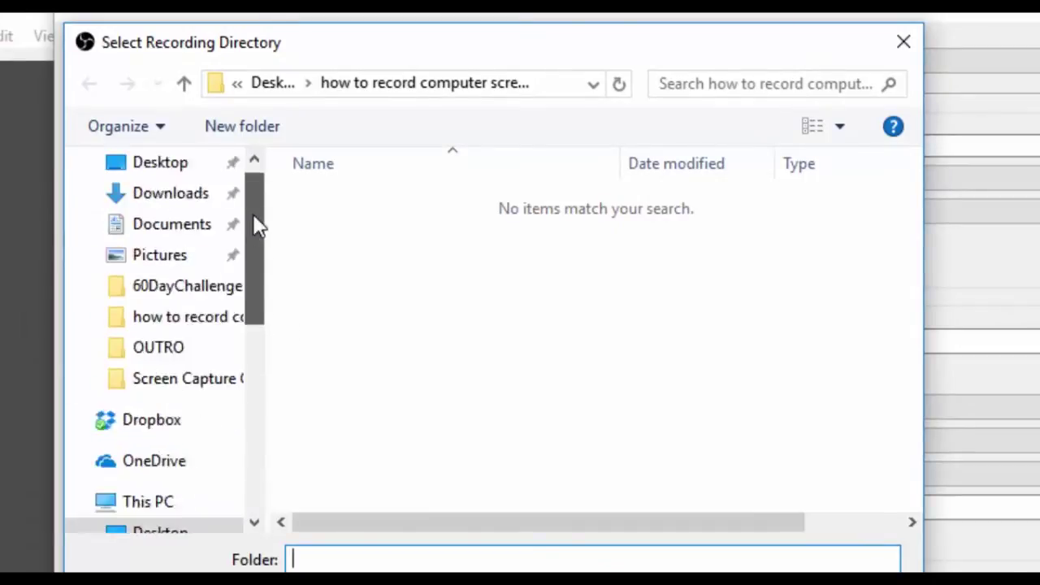
pyautogui.moveTo(256, 225); pyautogui.dragTo(256, 216)
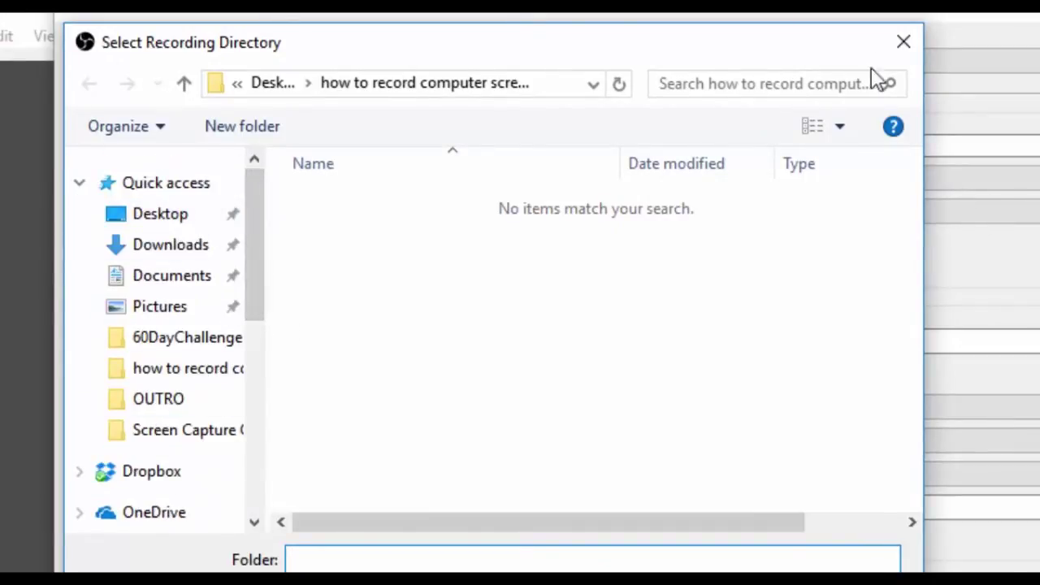
pyautogui.click(902, 42)
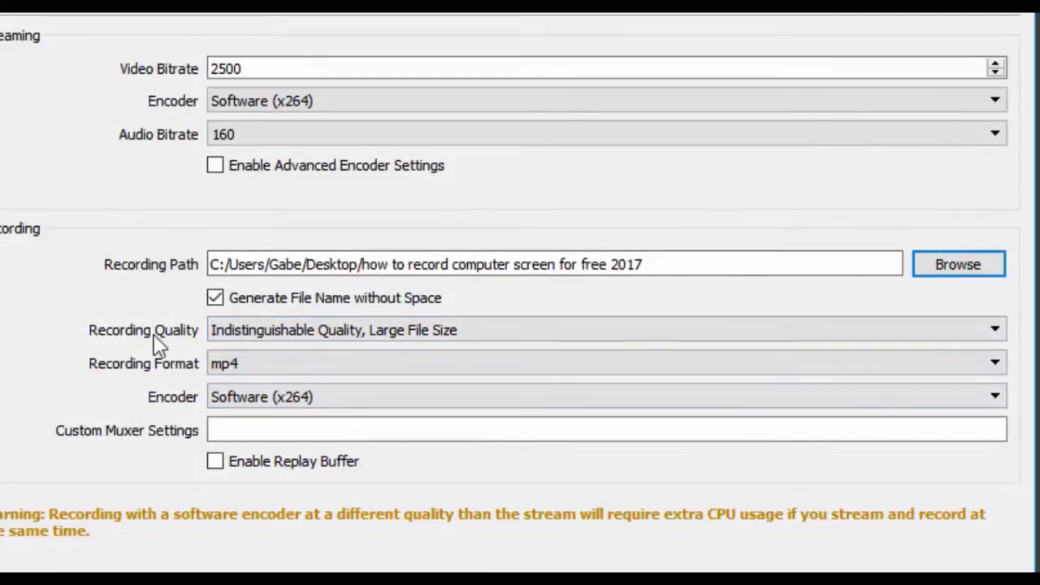
pyautogui.click(436, 331)
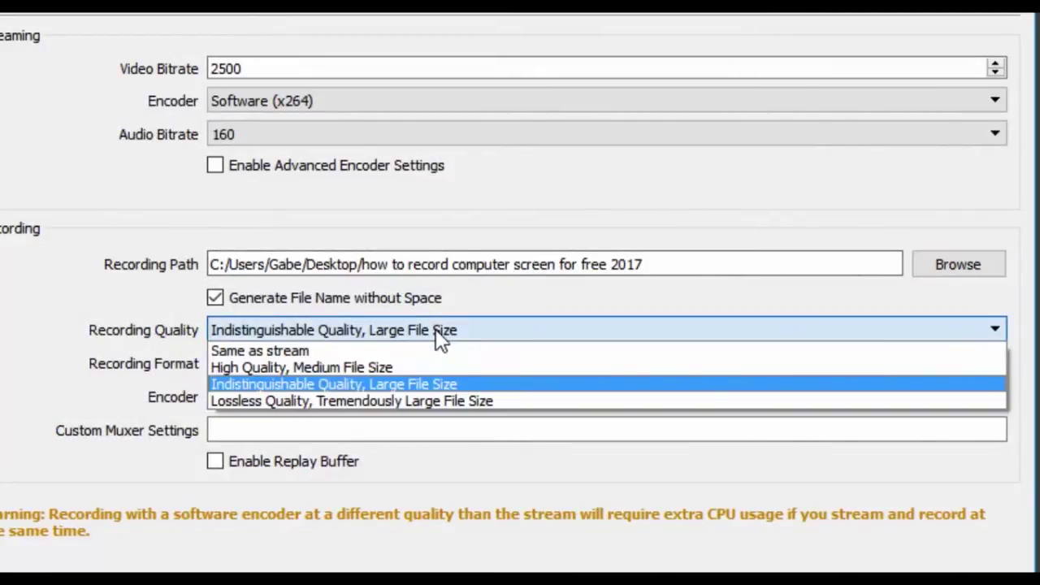
pyautogui.click(456, 389)
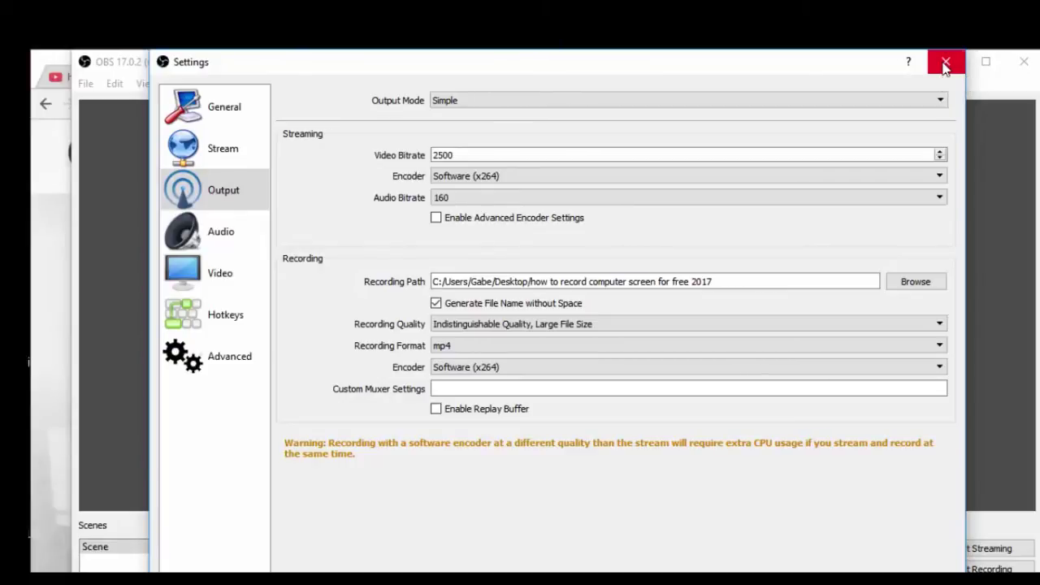
# Check that the Stream service stays YouTube / YouTube Gaming, then close Settings
pyautogui.click(944, 65)
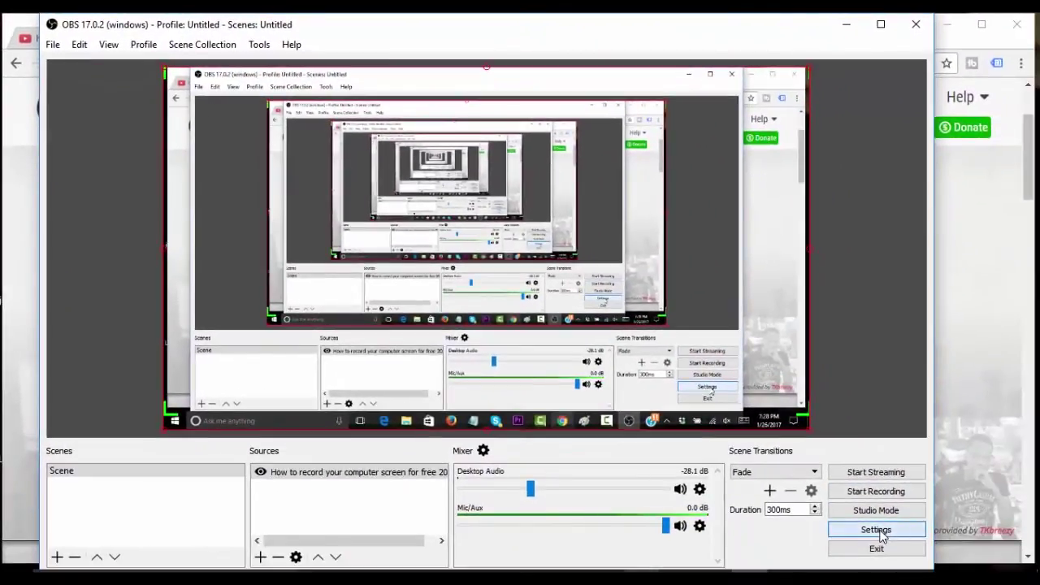
pyautogui.click(876, 530)
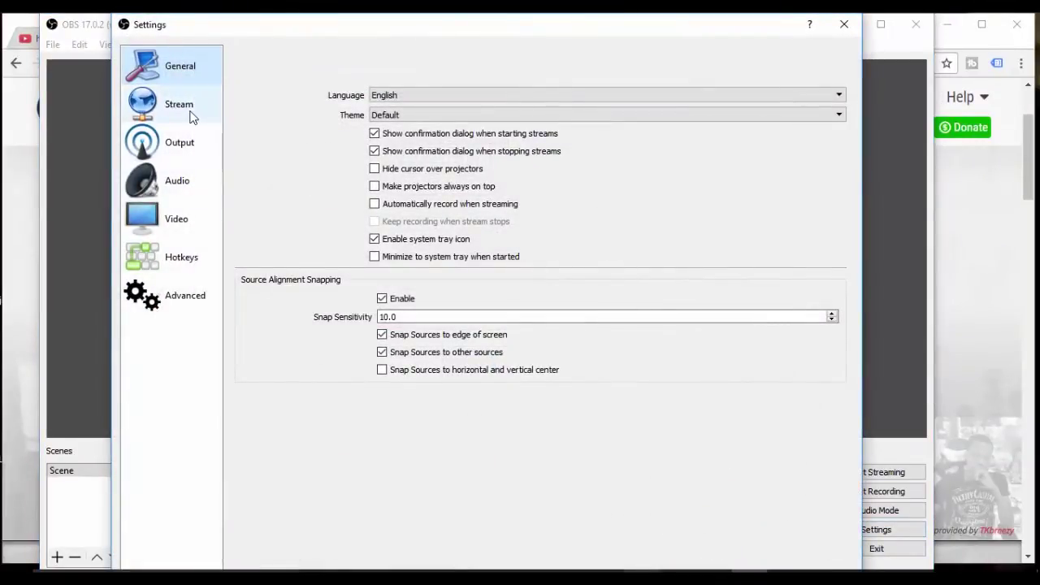
pyautogui.click(193, 112)
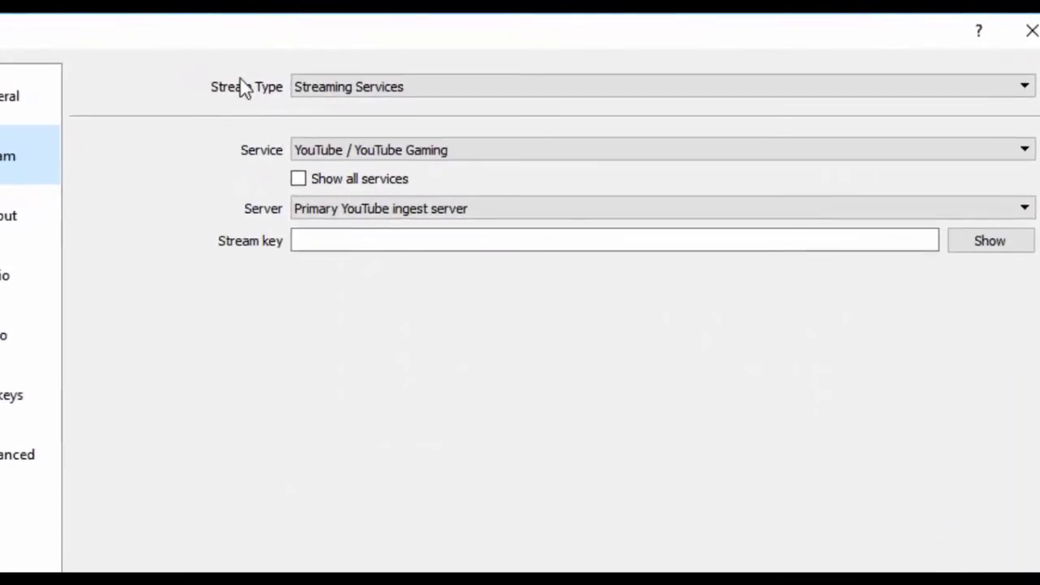
pyautogui.click(331, 96)
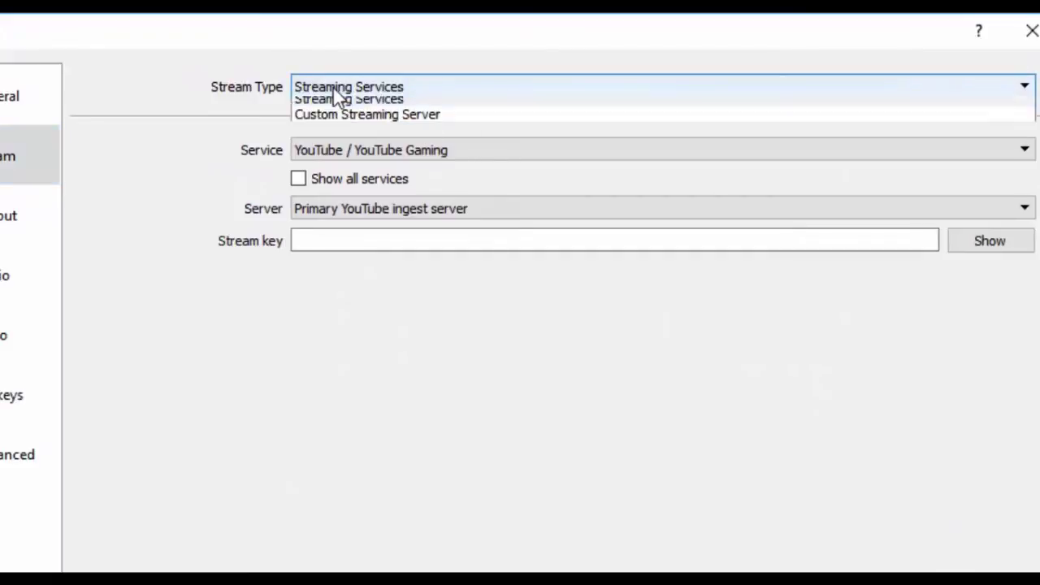
pyautogui.click(351, 106)
pyautogui.click(338, 156)
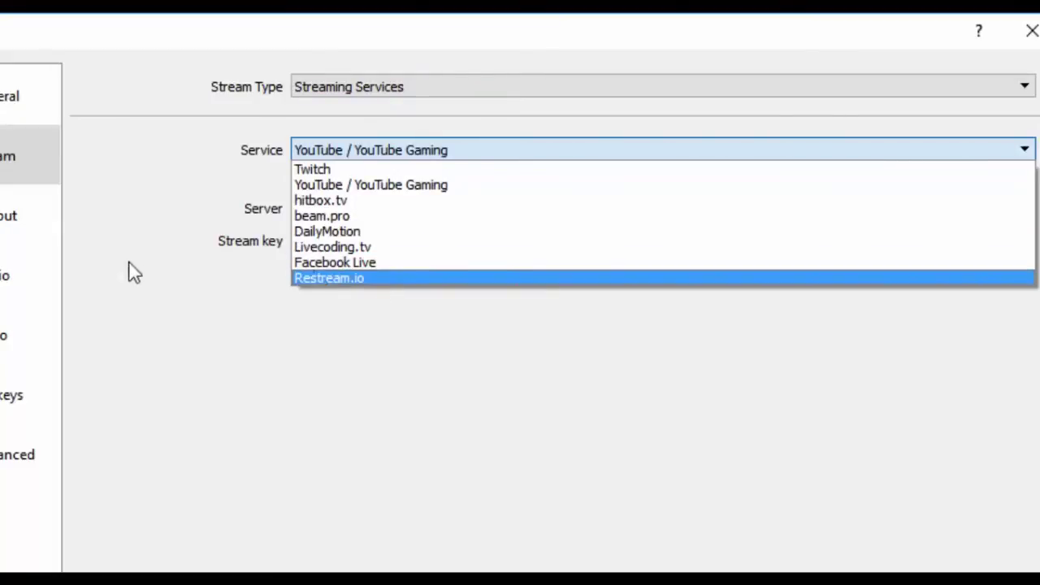
pyautogui.click(172, 185)
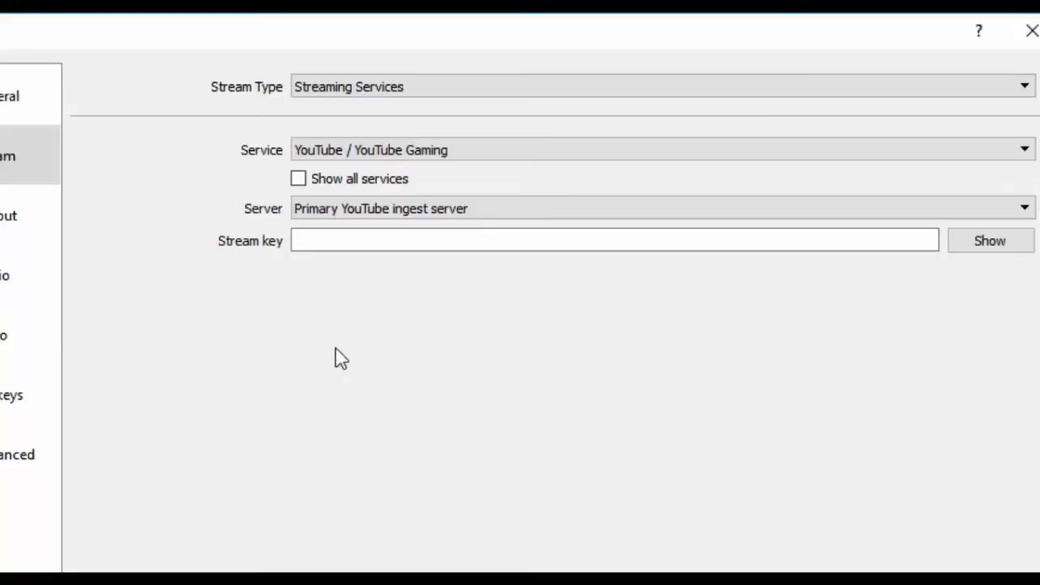
pyautogui.click(1030, 41)
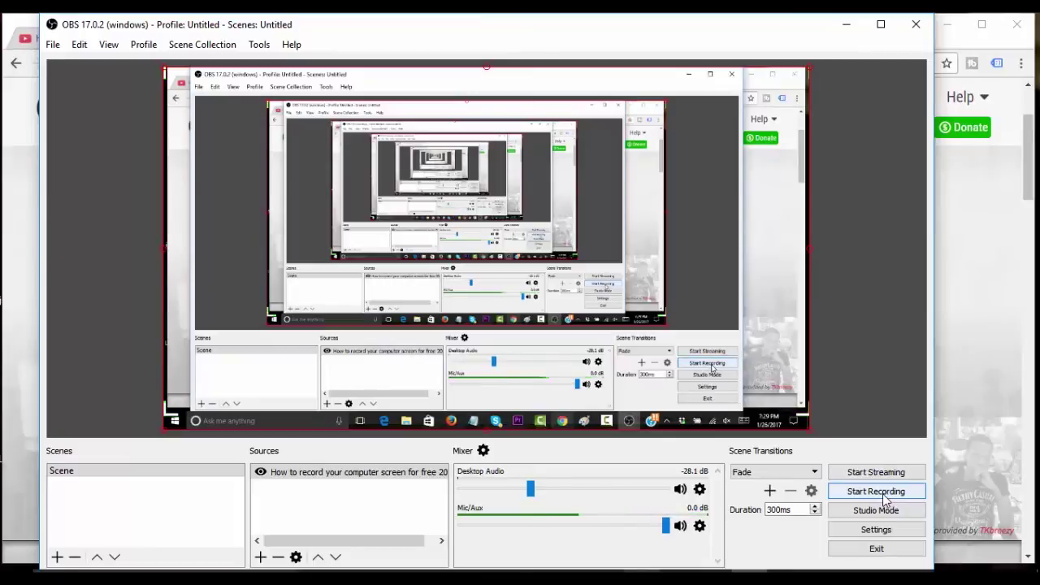
# Start the OBS recording, minimize OBS and switch to the ReviewDork YouTube channel tab
pyautogui.click(885, 493)
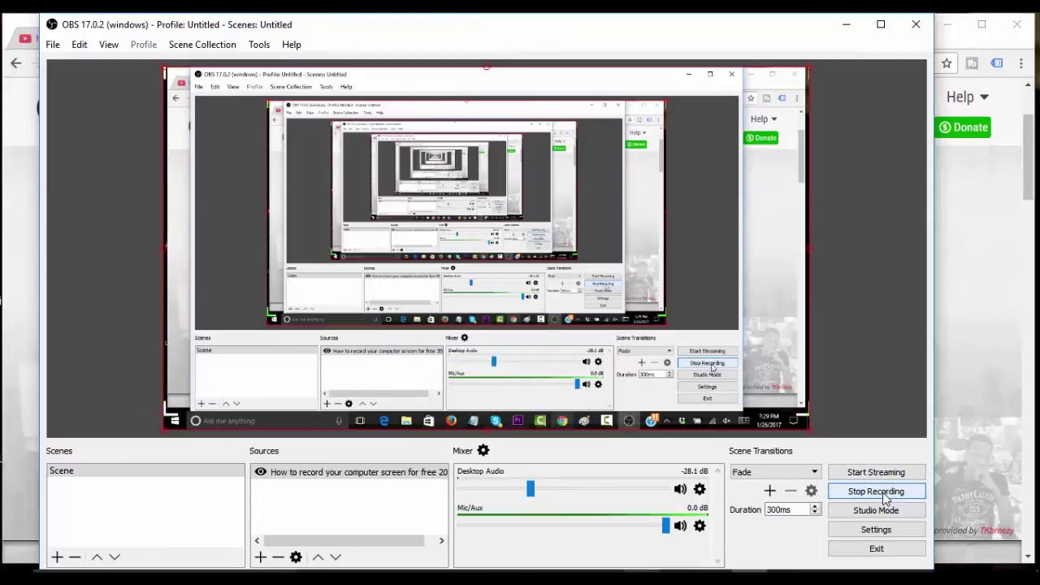
pyautogui.click(845, 24)
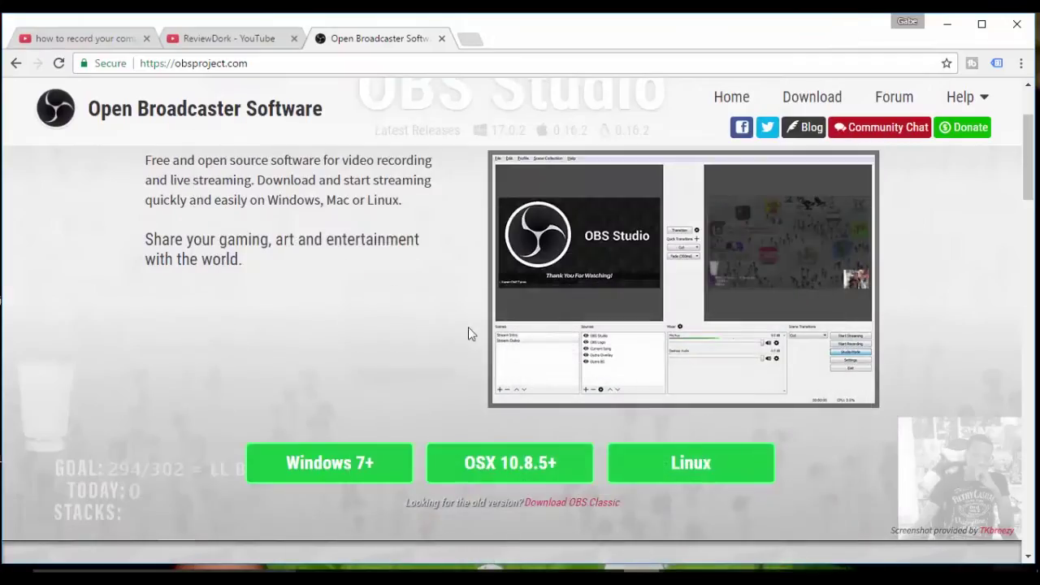
pyautogui.scroll(2, 406, 264)
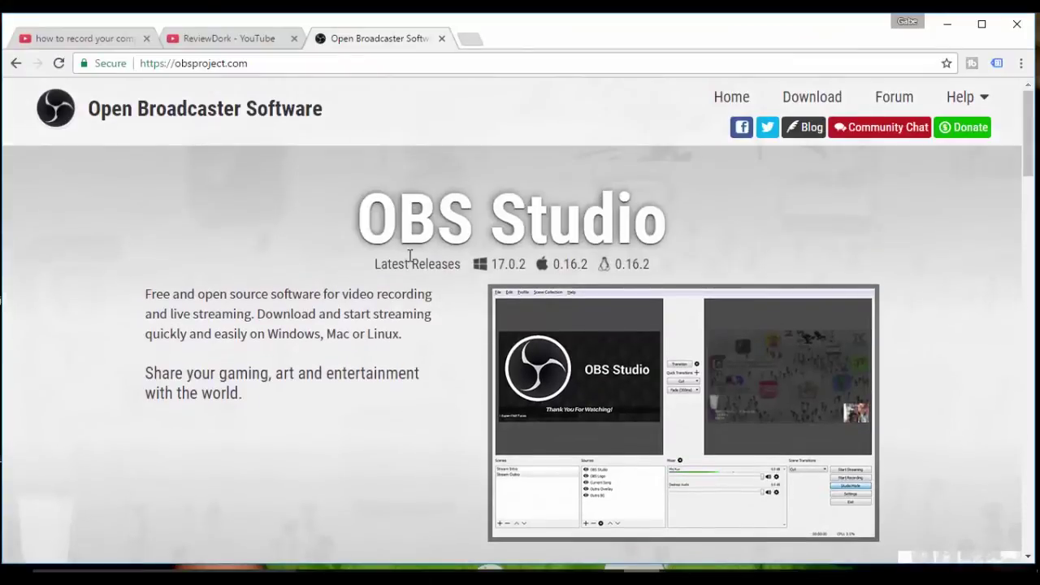
pyautogui.click(231, 39)
# Open the Resident Evil 7 : Gameplay Walkthrough Part 1 video from the channel page
pyautogui.scroll(-4, 739, 288)
pyautogui.scroll(-2, 726, 291)
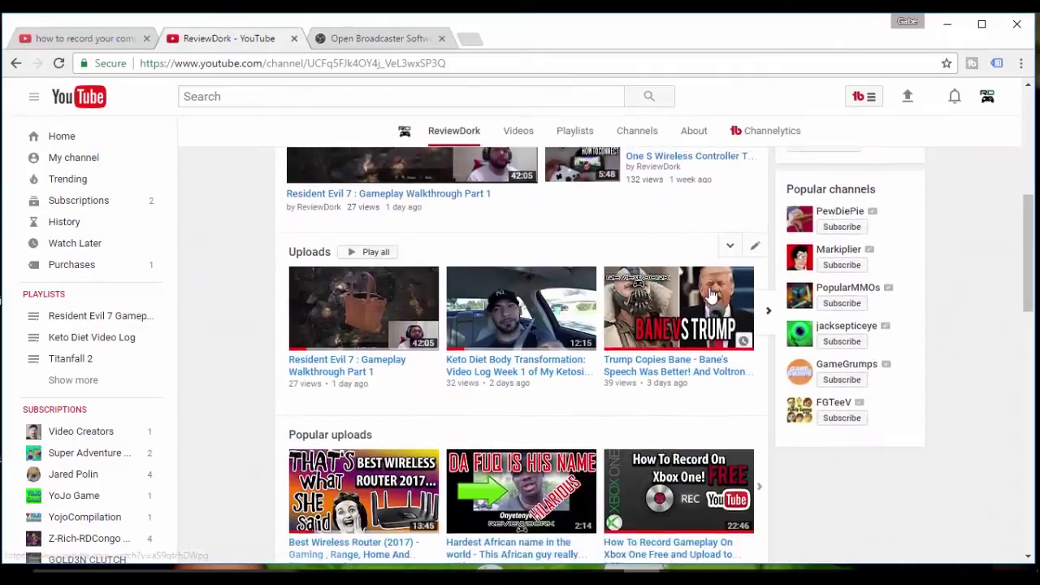
pyautogui.scroll(5, 707, 292)
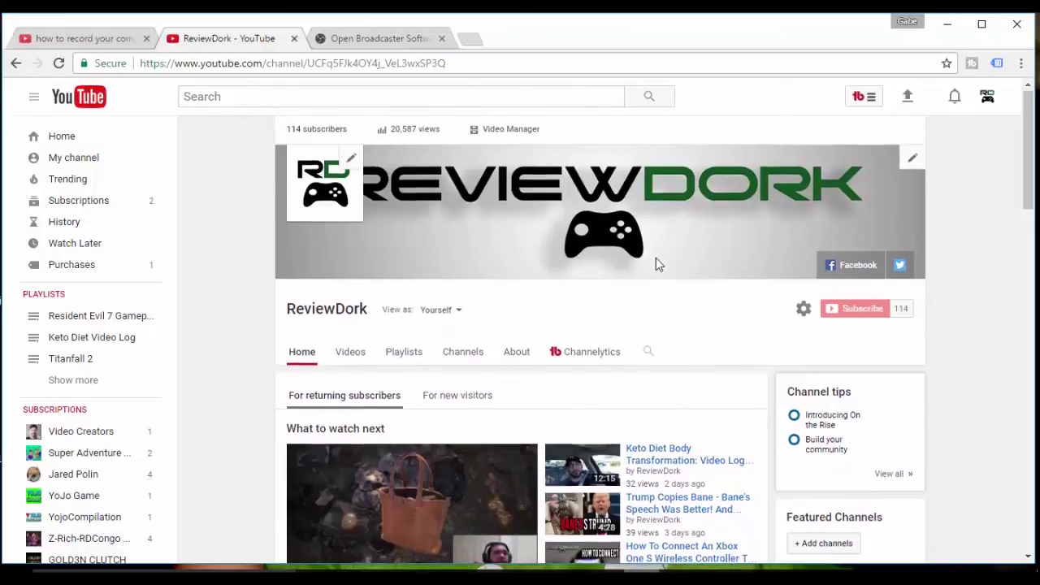
pyautogui.scroll(-5, 690, 264)
pyautogui.scroll(5, 689, 280)
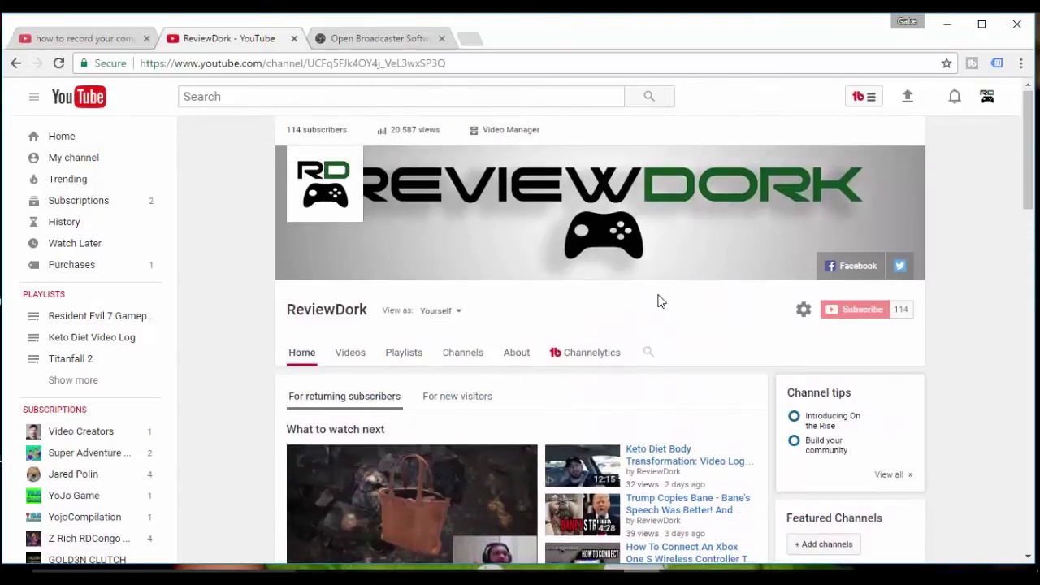
pyautogui.scroll(-3, 657, 300)
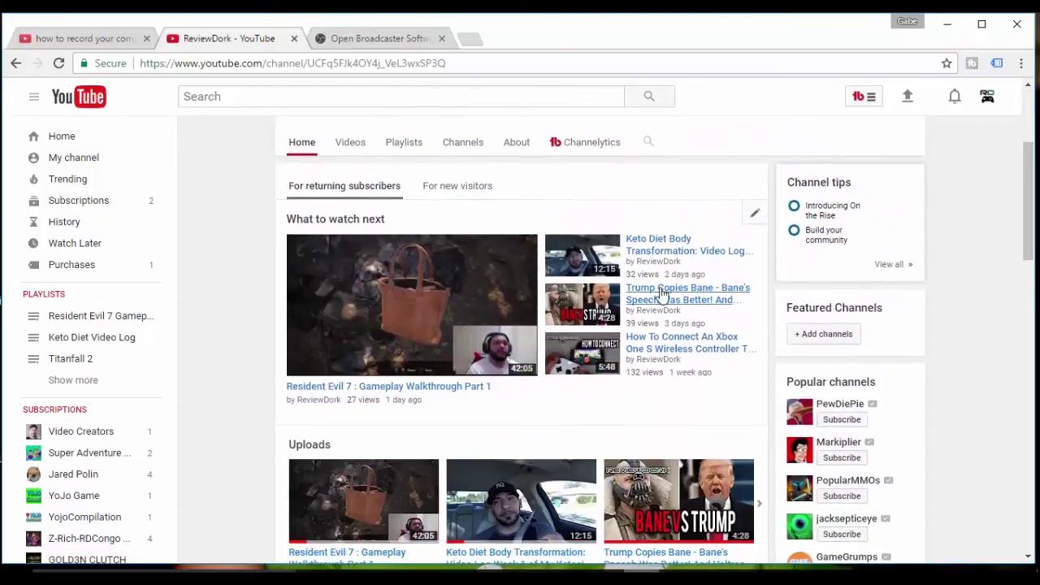
pyautogui.click(440, 392)
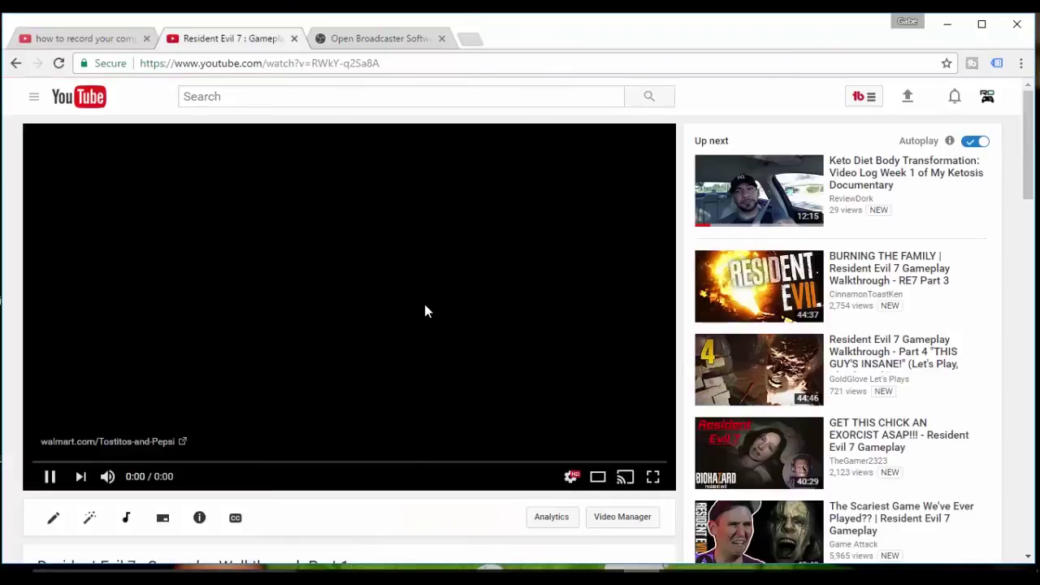
# Skip the opening advertisement so the Resident Evil 7 video plays
pyautogui.scroll(-1, 424, 304)
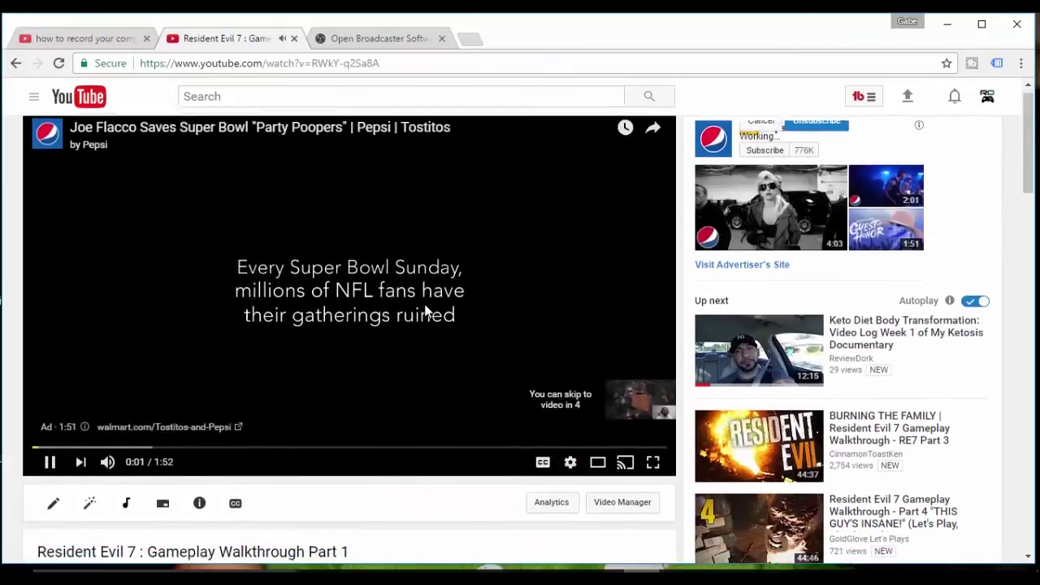
pyautogui.scroll(1, 490, 280)
pyautogui.scroll(-1, 484, 280)
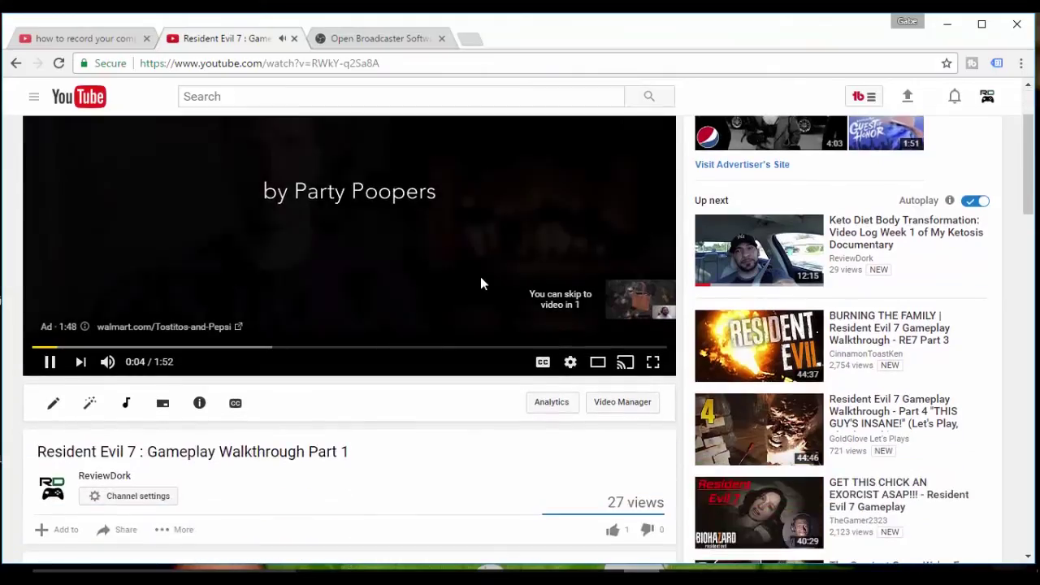
pyautogui.scroll(1, 480, 283)
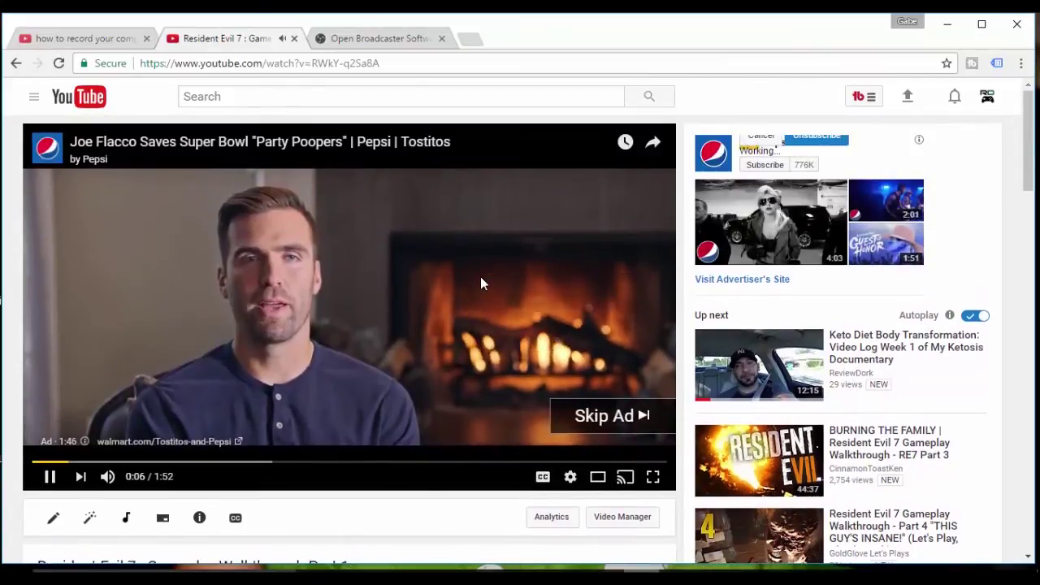
pyautogui.click(611, 417)
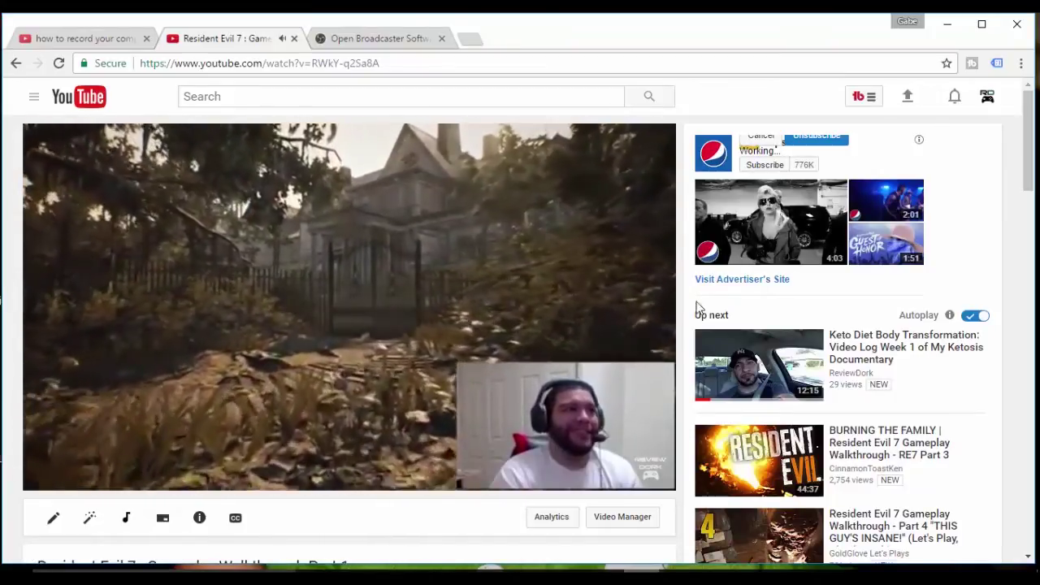
# Stop the OBS recording and minimize OBS and the browser to reach the desktop
pyautogui.hotkey('alt', 'Tab')
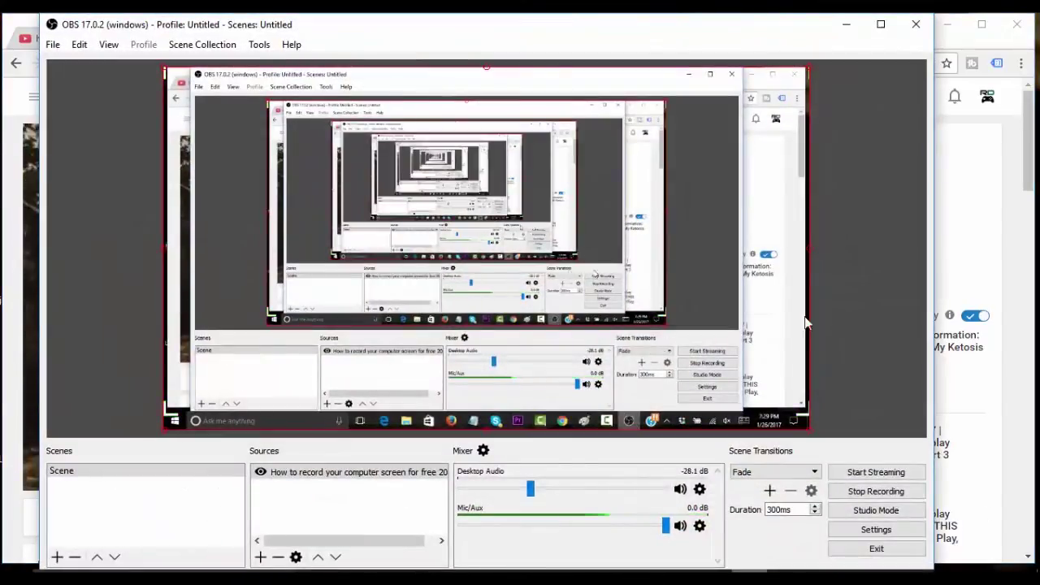
pyautogui.click(874, 493)
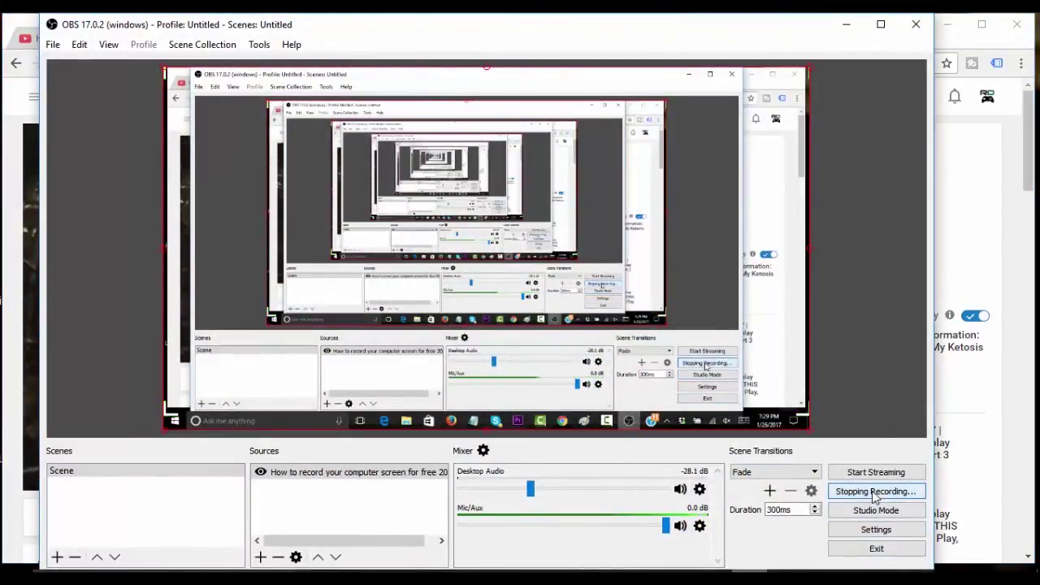
pyautogui.click(845, 26)
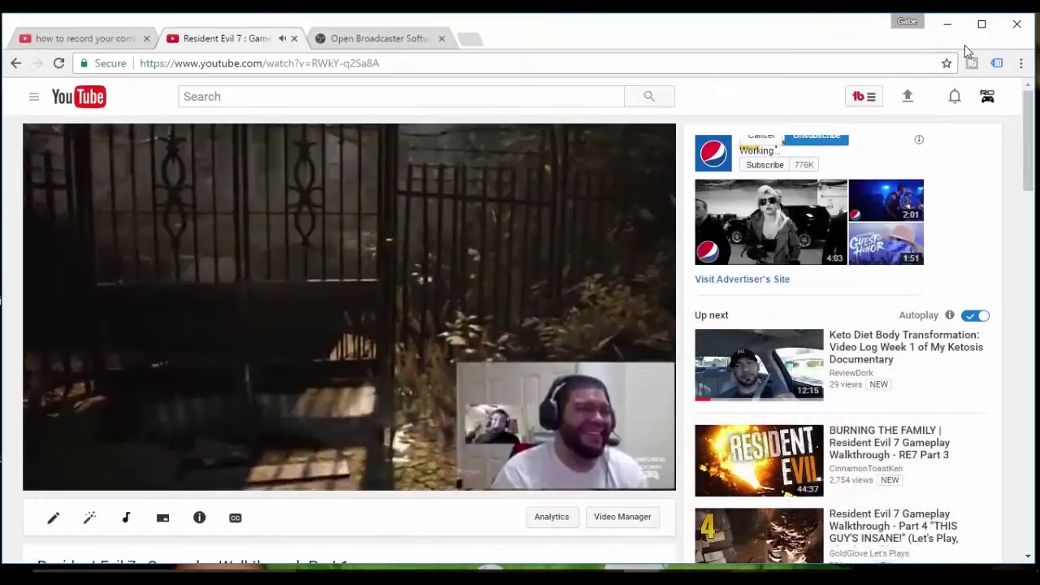
pyautogui.click(948, 28)
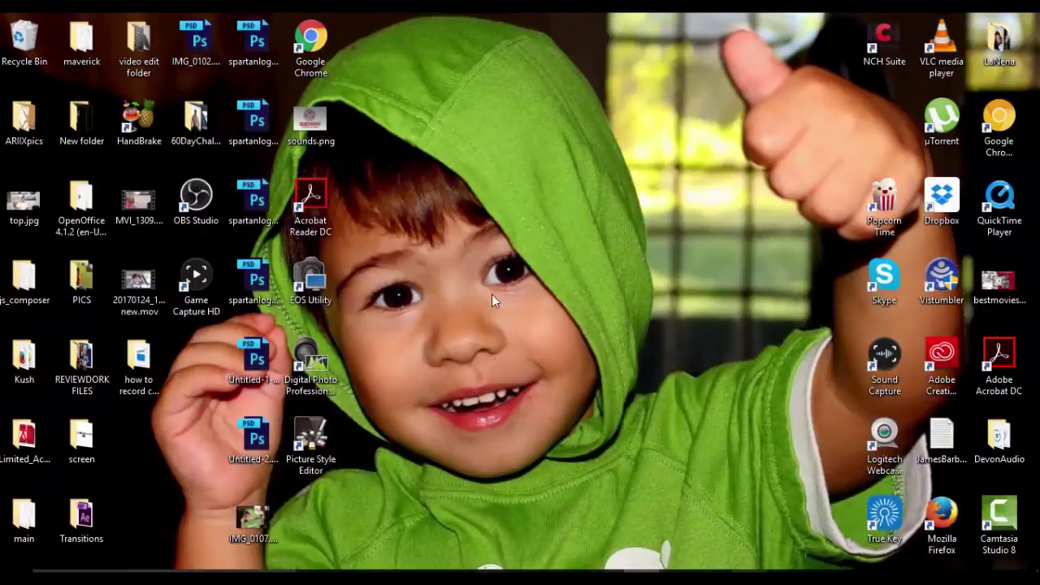
# Open the recordings folder and show the Properties of 2017-01-26_19-29-16.mp4
pyautogui.doubleClick(139, 362)
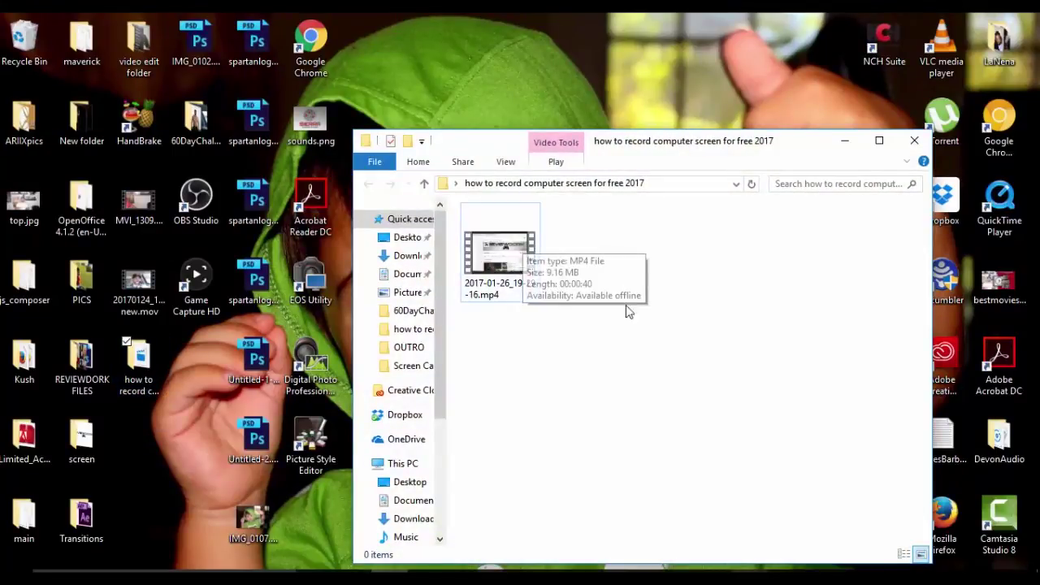
pyautogui.click(512, 264)
pyautogui.rightClick(512, 264)
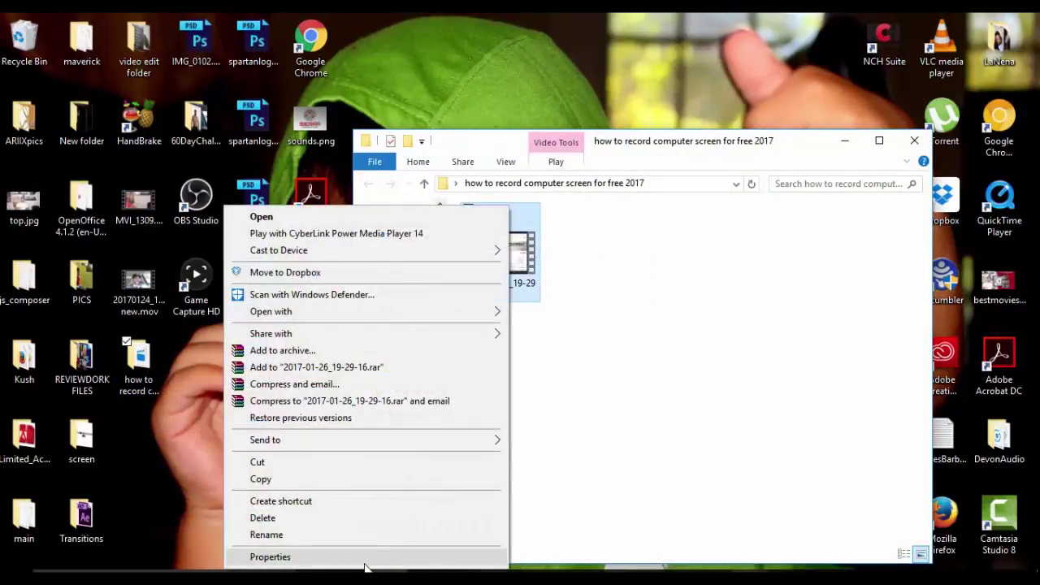
pyautogui.click(363, 559)
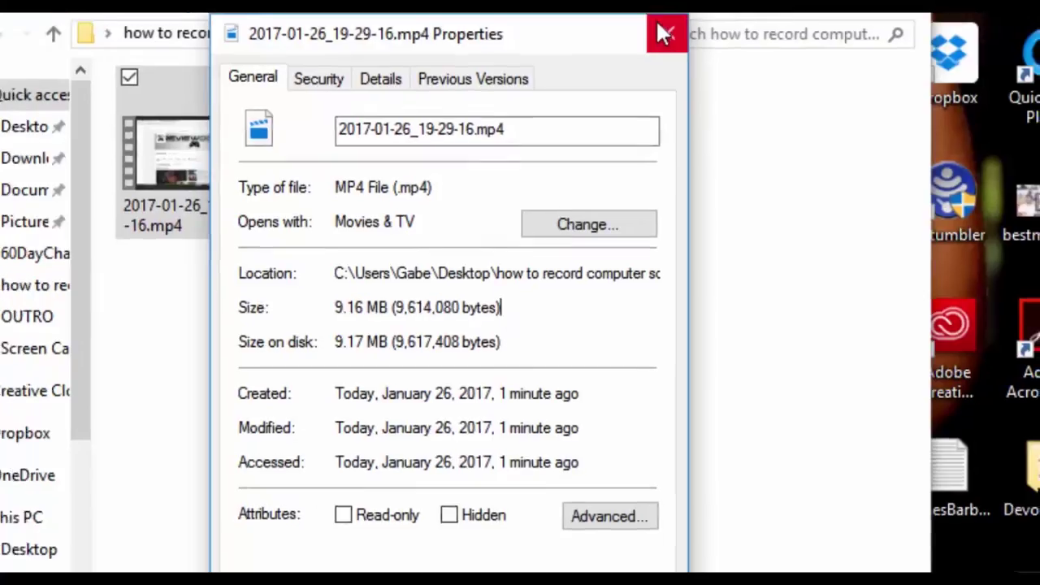
# Close the Properties dialog of 2017-01-26_19-29-16.mp4 to return to the recordings folder
pyautogui.click(659, 23)
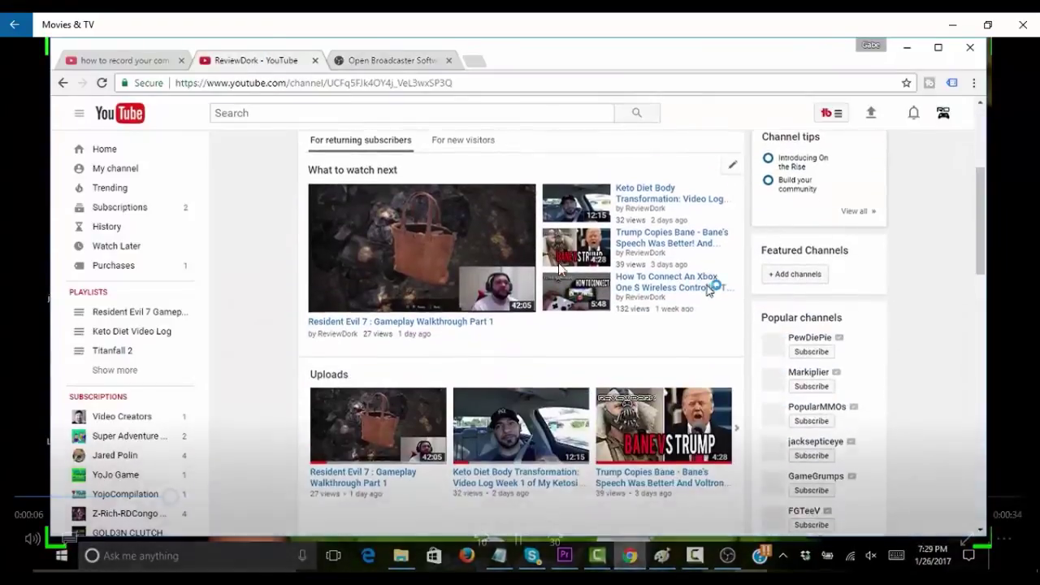
pyautogui.moveTo(559, 266)
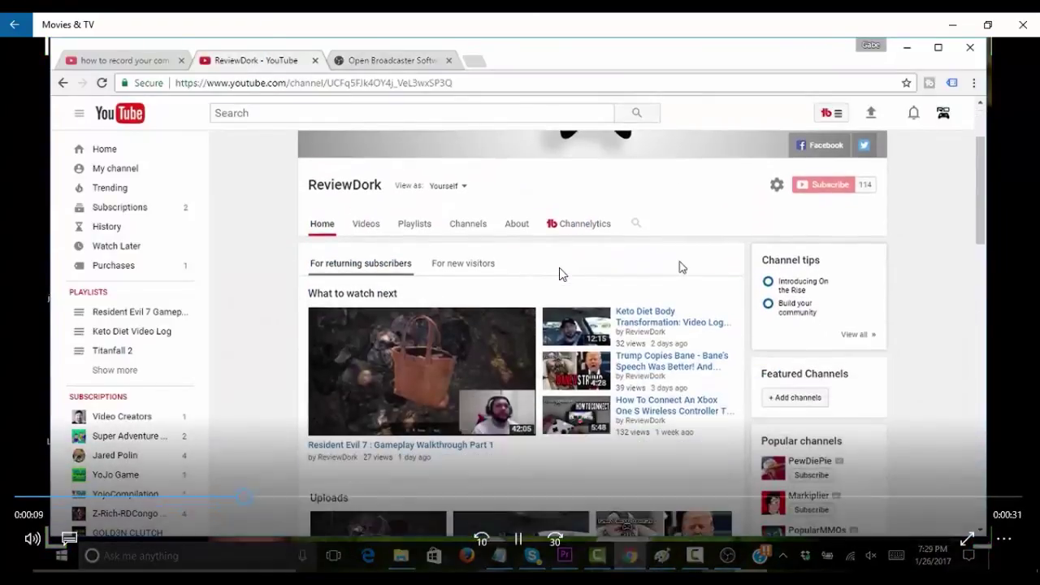